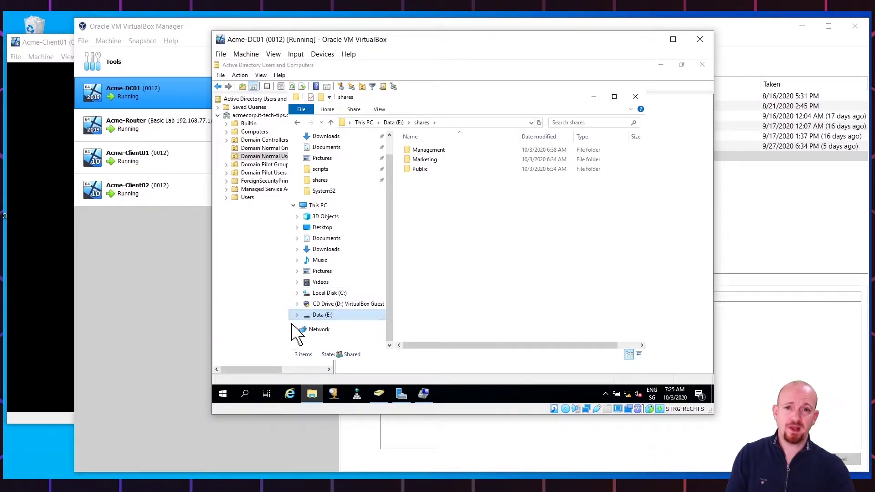
Run 'net share' in an administrator Command Prompt and select the NETLOGON share's folder path
click(228, 395)
right_click(231, 398)
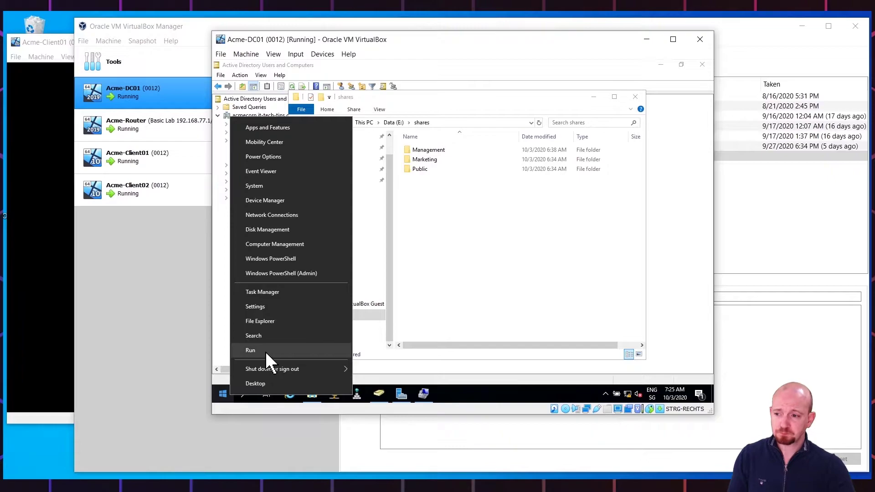
click(265, 351)
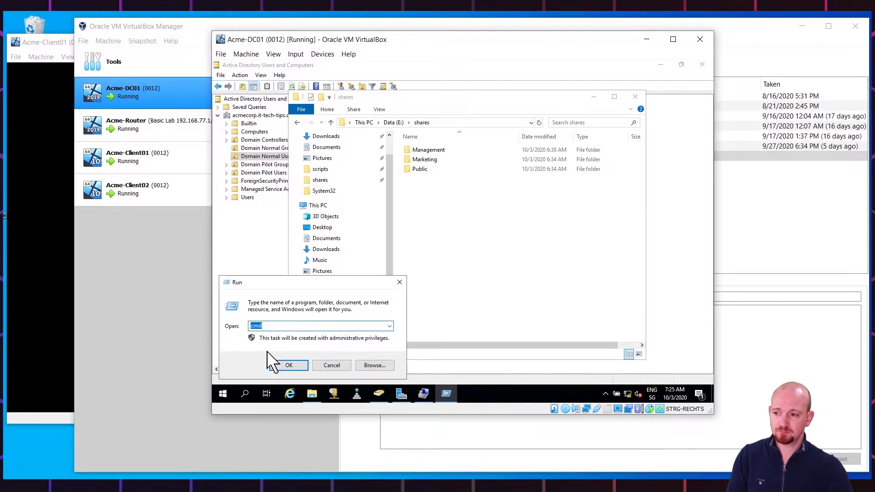
key(Return)
text(net )
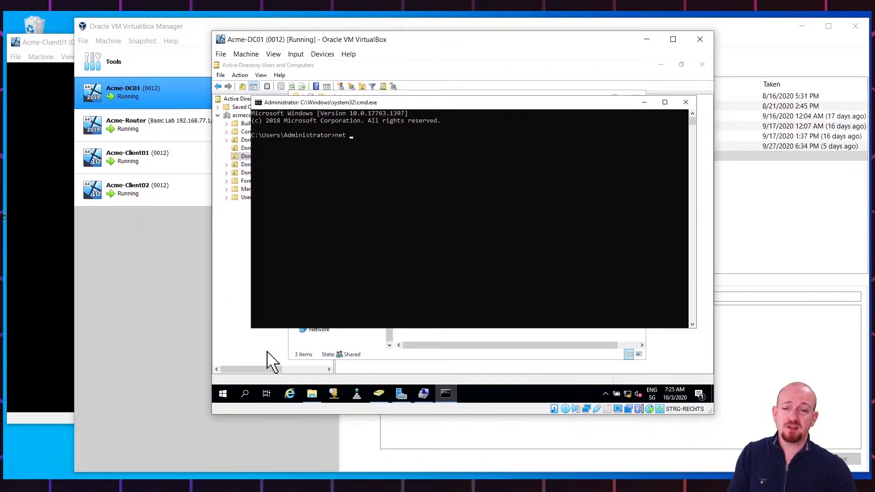
text(share)
key(Return)
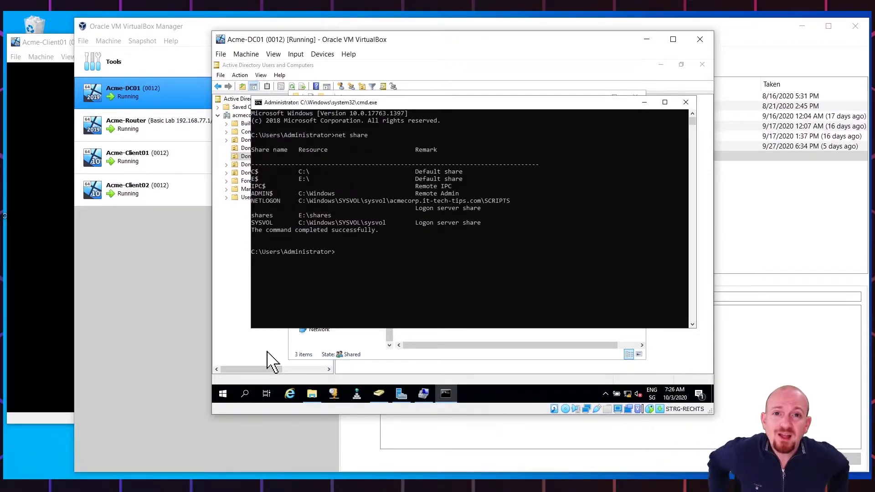
drag(513, 201, 248, 199)
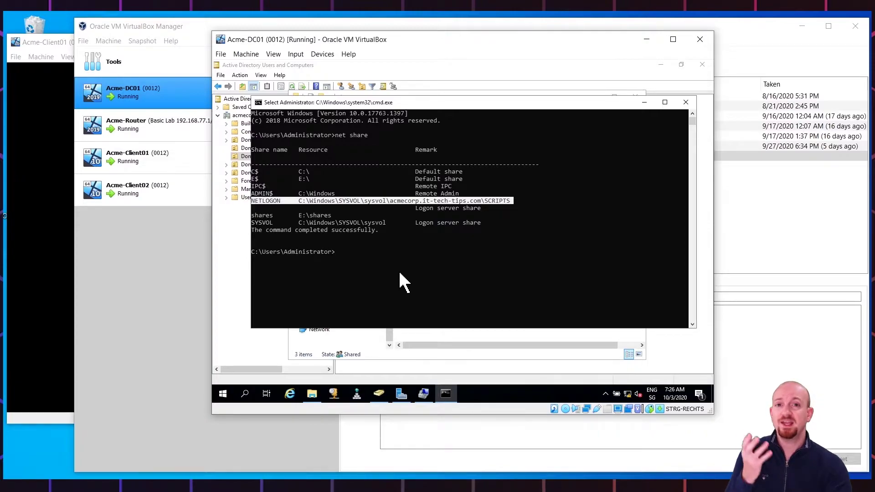
click(644, 102)
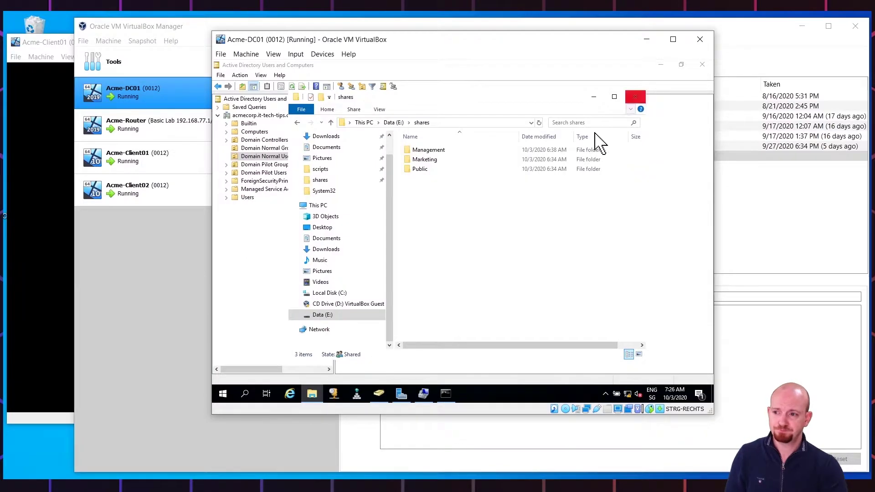
Browse to C:\Windows\SYSVOL\sysvol\acmecorp.it-tech-tips.com\scripts in File Explorer
click(327, 294)
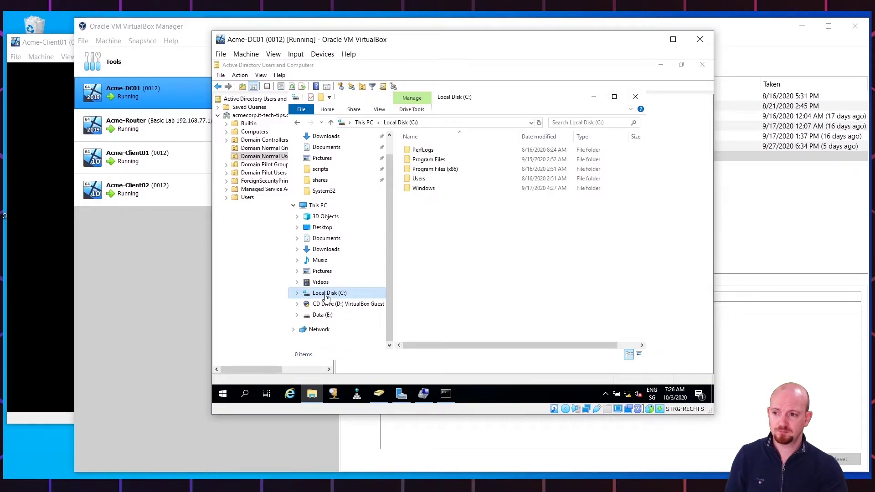
double_click(409, 191)
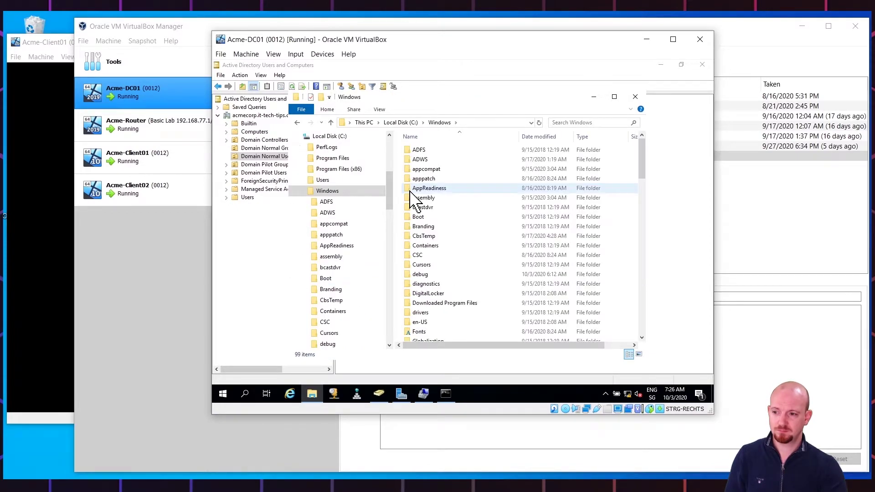
scroll(412, 201, down, 15)
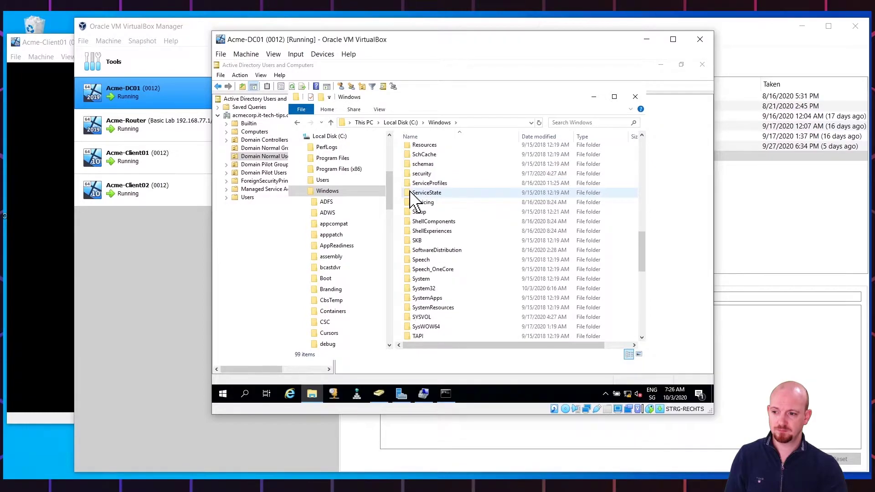
click(409, 318)
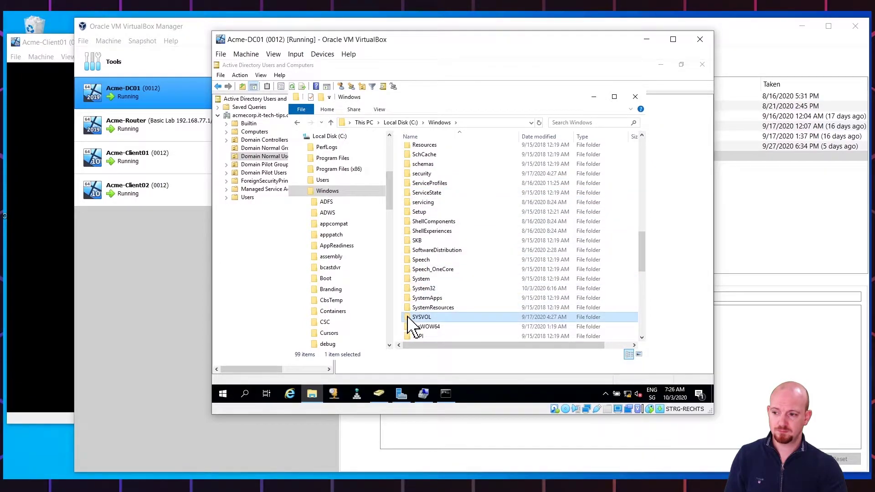
double_click(409, 319)
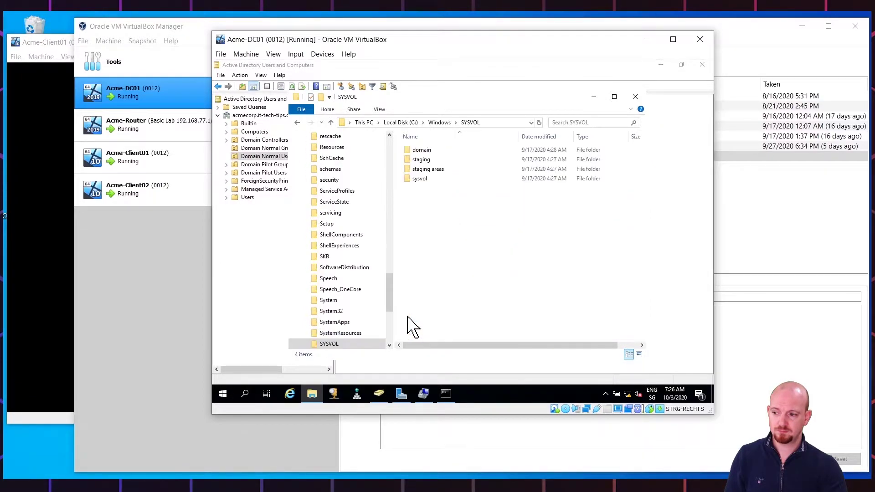
double_click(419, 179)
click(429, 150)
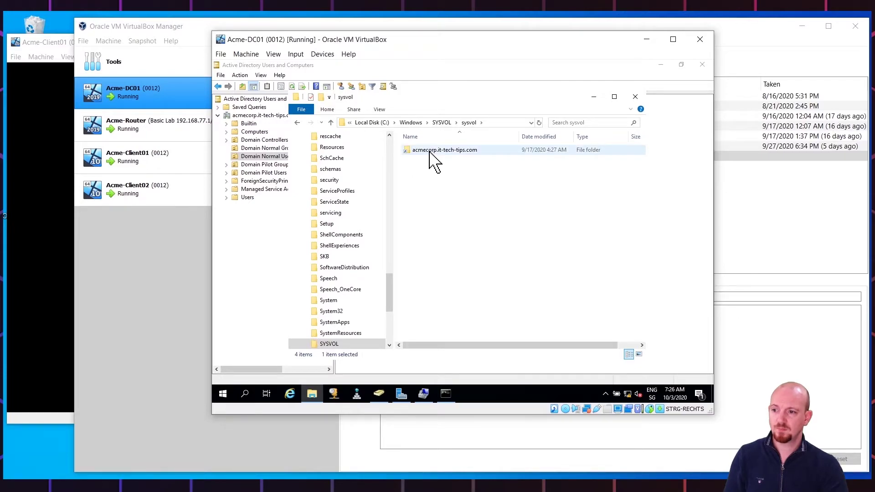
double_click(430, 152)
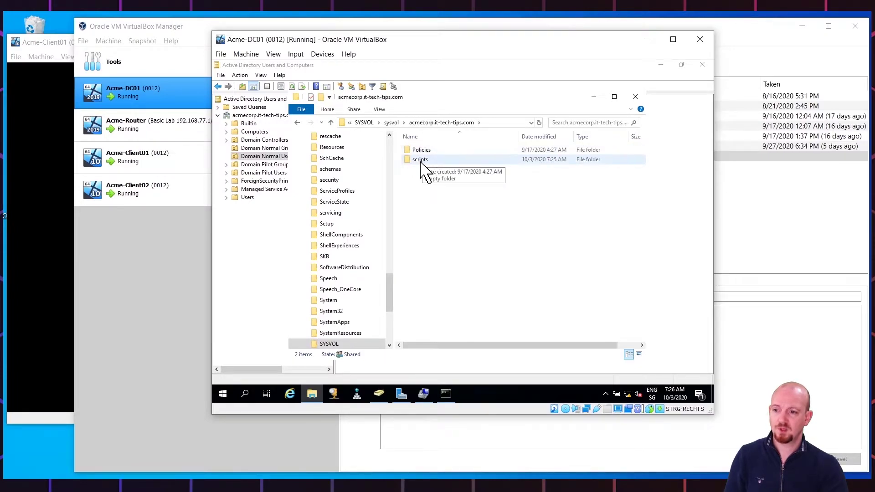
double_click(420, 160)
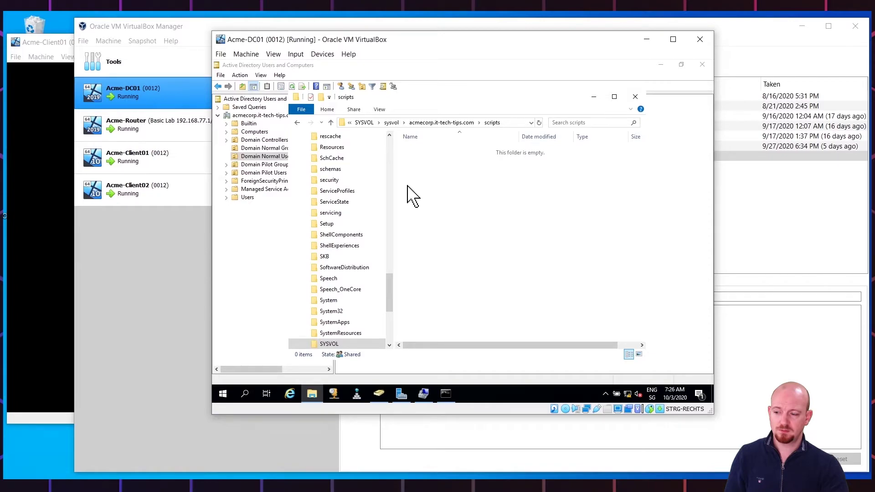
Pin the scripts folder to Quick access and confirm the pinned shortcut opens it
drag(391, 296, 412, 145)
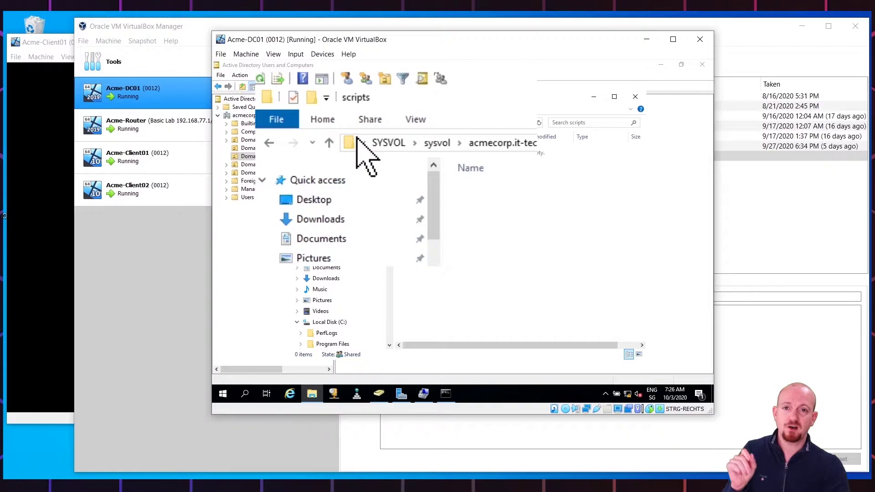
drag(349, 141, 316, 179)
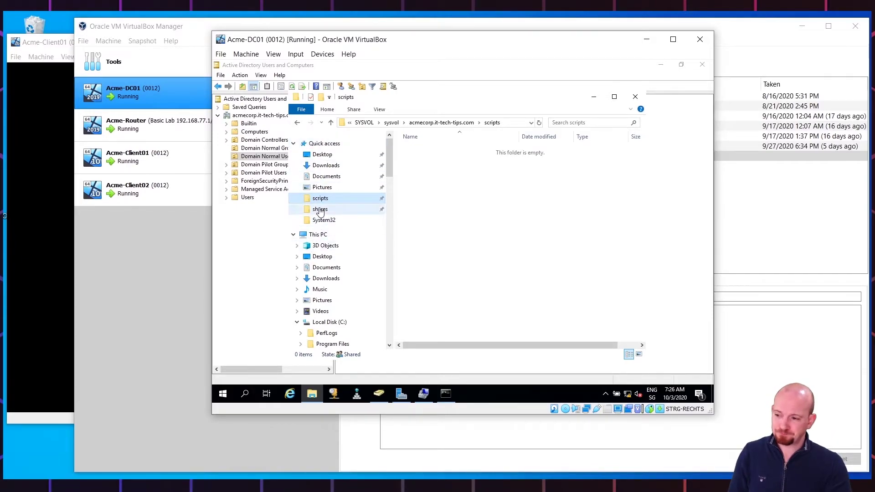
click(320, 209)
click(320, 199)
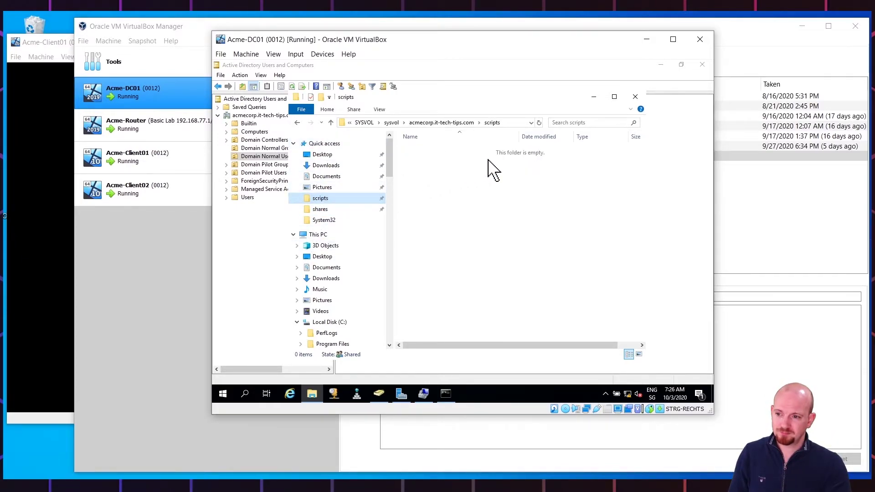
Create a new text document named login in scripts and turn on file name extensions
right_click(428, 161)
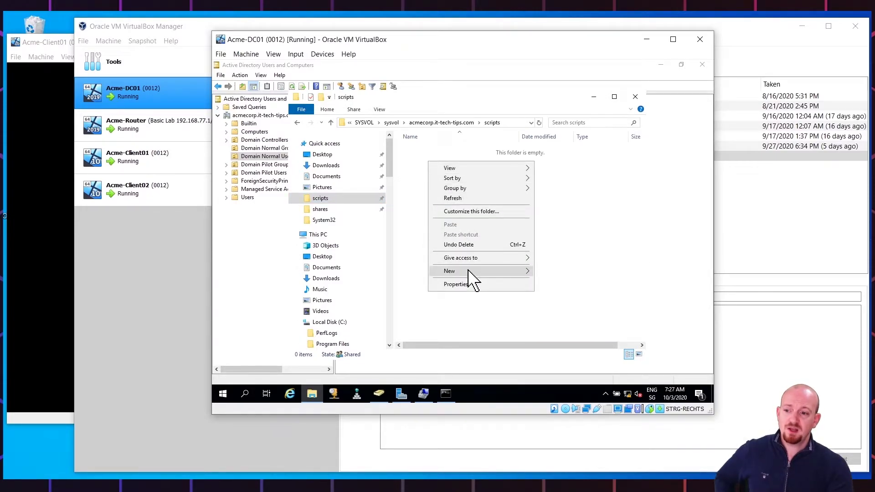
mouse_move(469, 271)
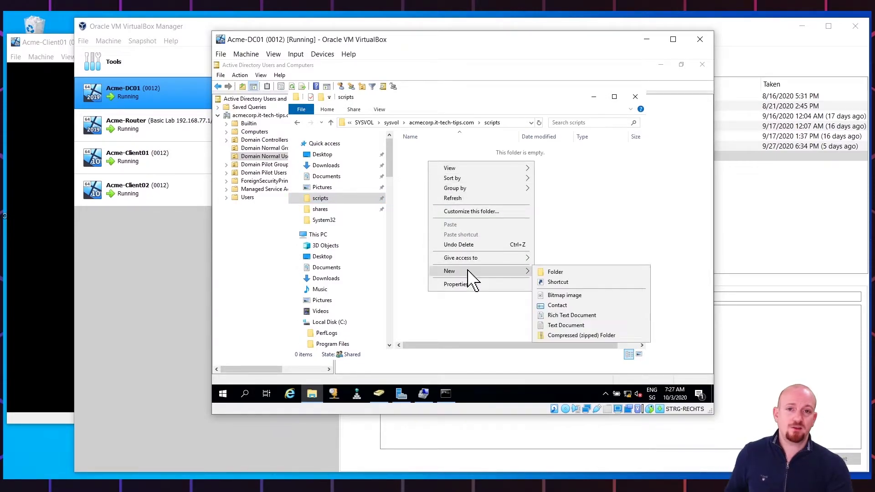
click(572, 326)
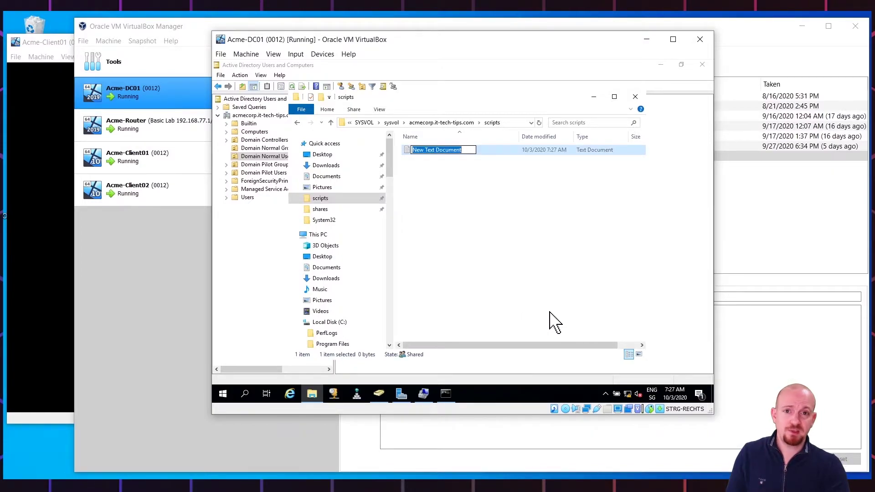
text(login)
key(Return)
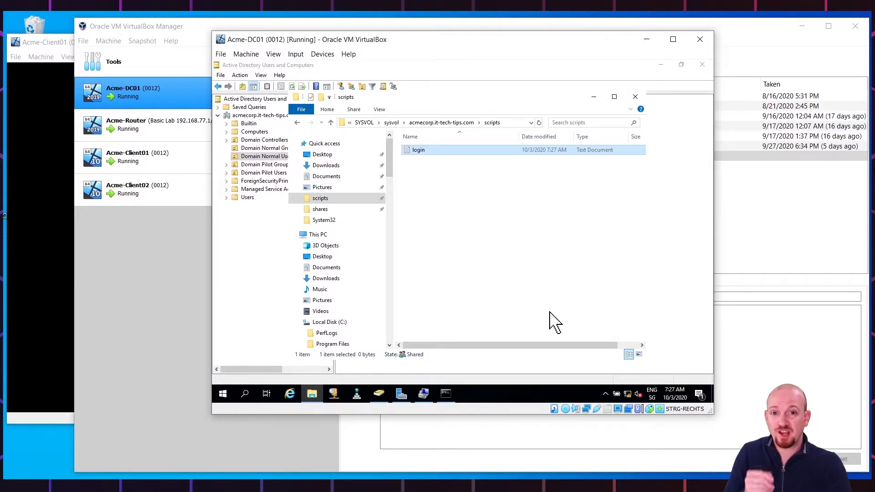
click(379, 111)
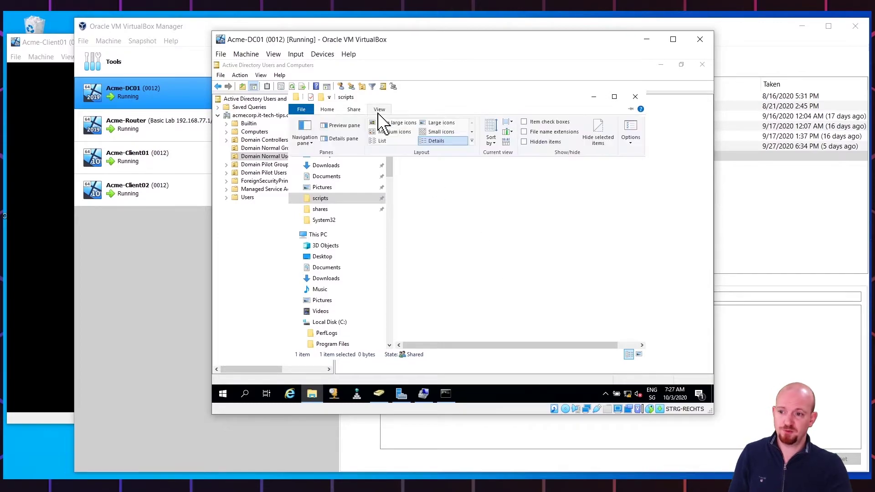
click(524, 131)
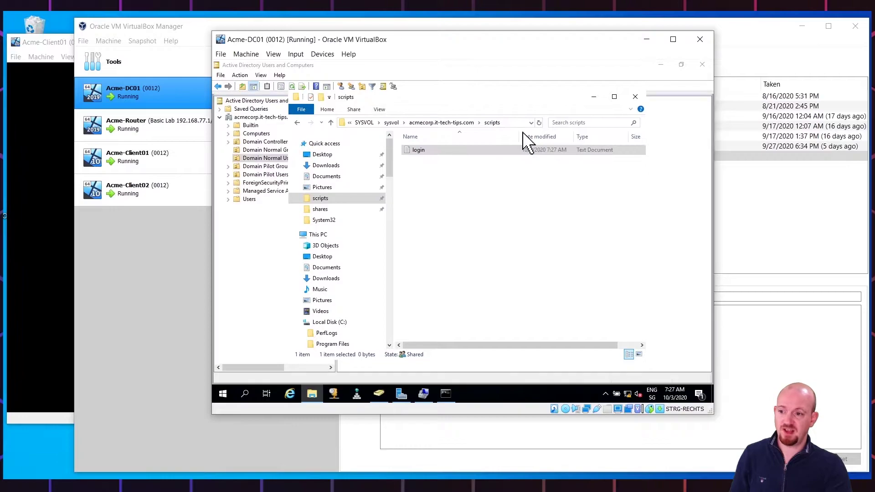
Rename login.txt to login.cmd and accept the extension-change warning
right_click(426, 151)
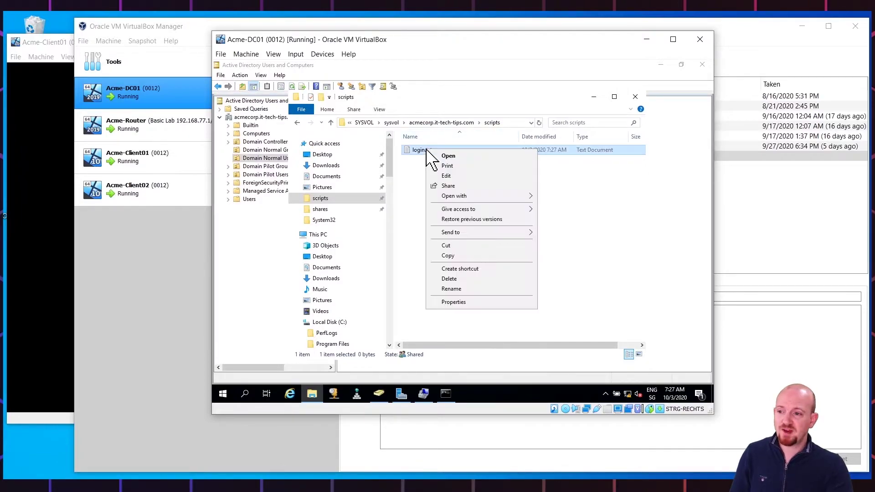
click(459, 287)
key(Right)
key(Right)
key(Right)
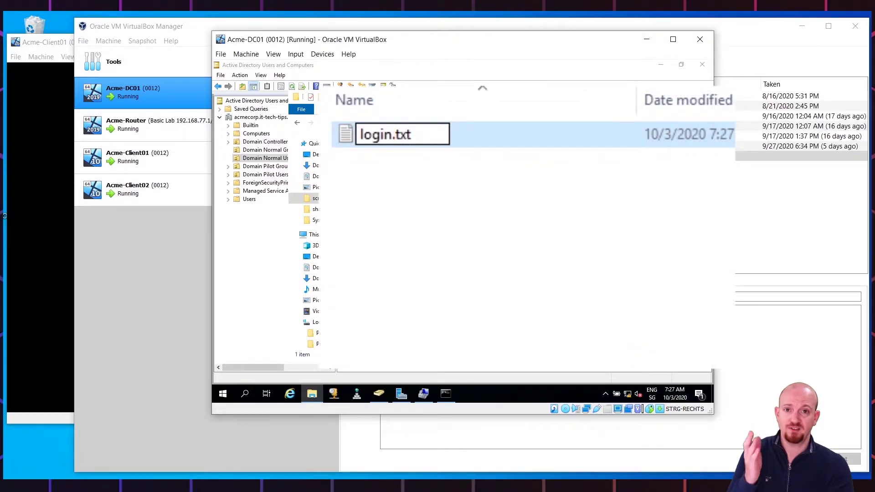
key(Right)
key(Right)
key(BackSpace)
key(BackSpace)
key(BackSpace)
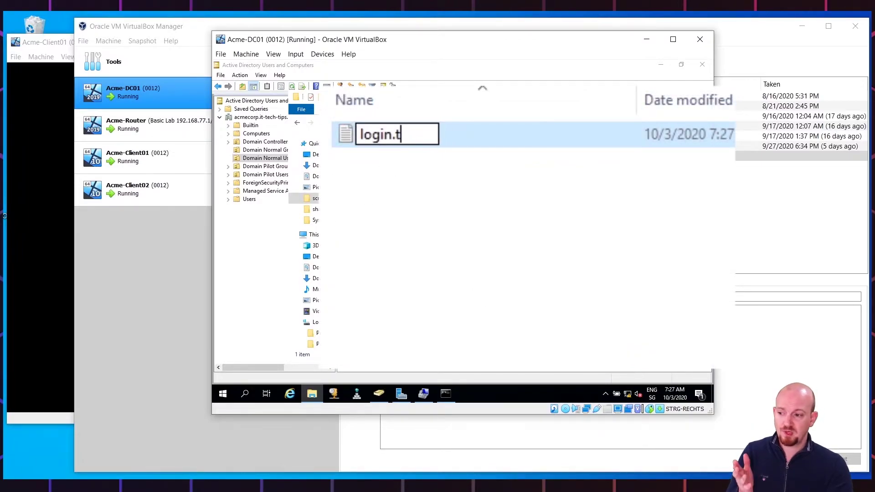
text(cmd)
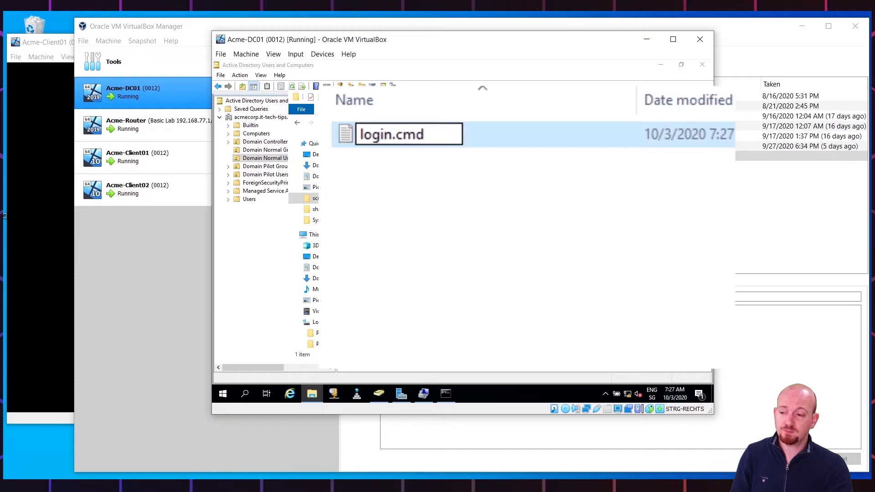
key(Return)
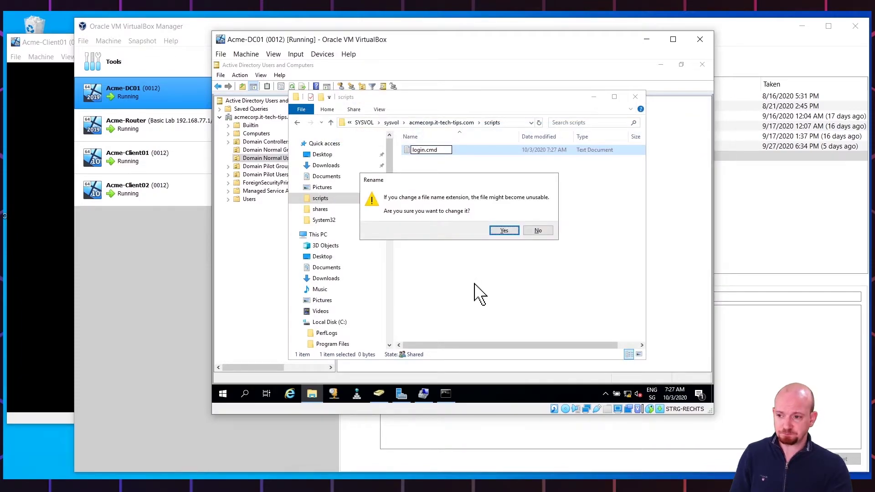
click(494, 231)
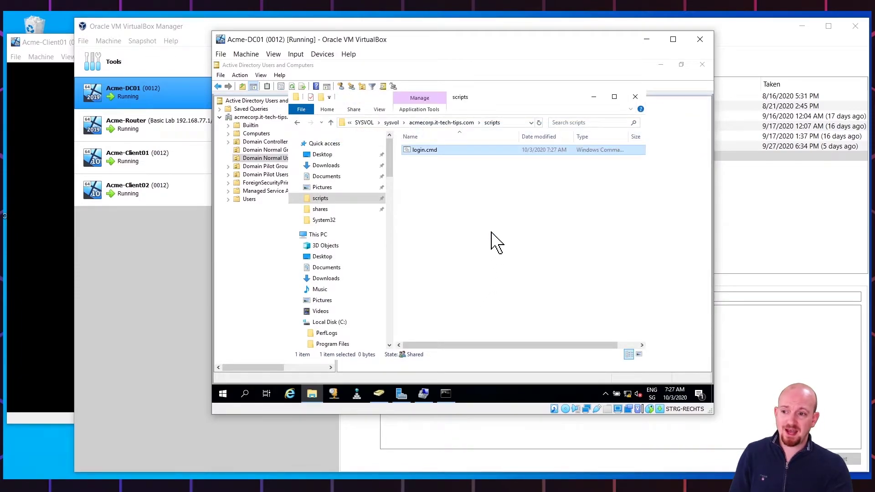
Write 'net use g: \\acme-dc01\shares' into login.cmd in Notepad and save it
right_click(419, 154)
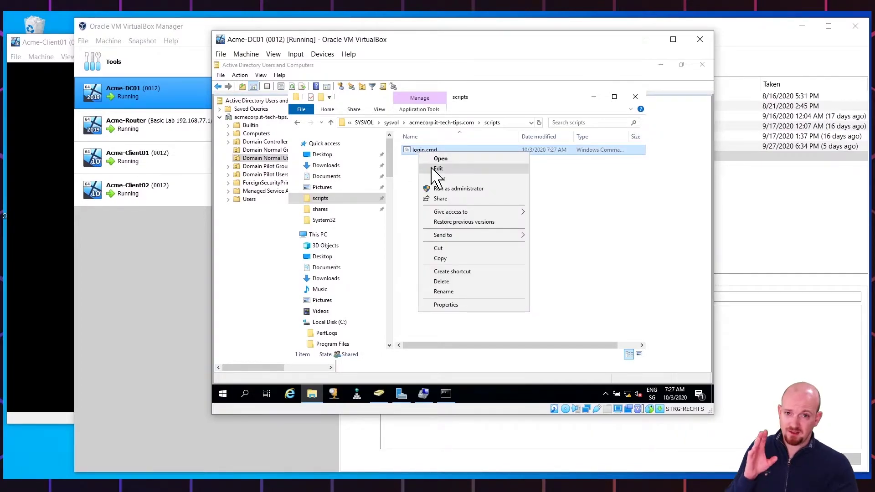
click(437, 170)
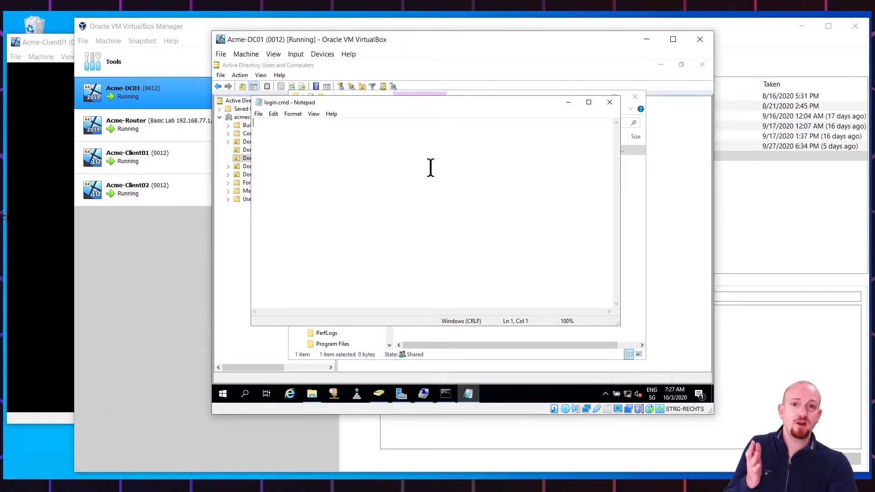
text(net )
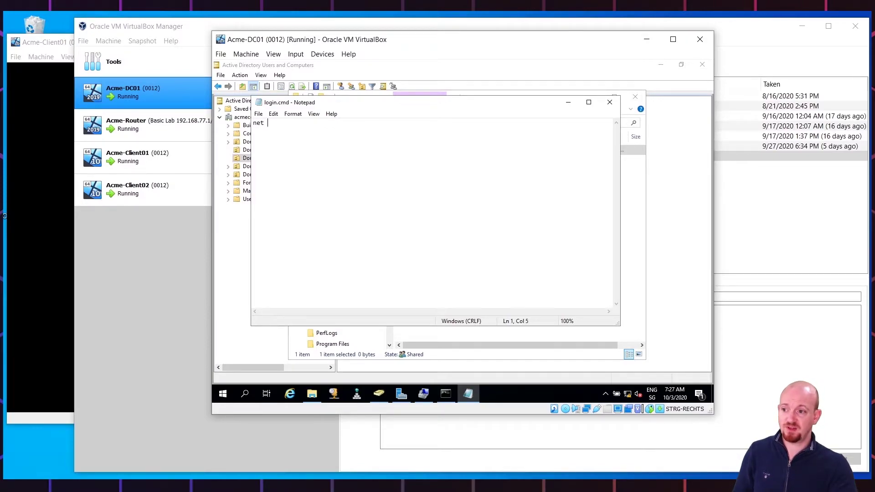
text(use g: )
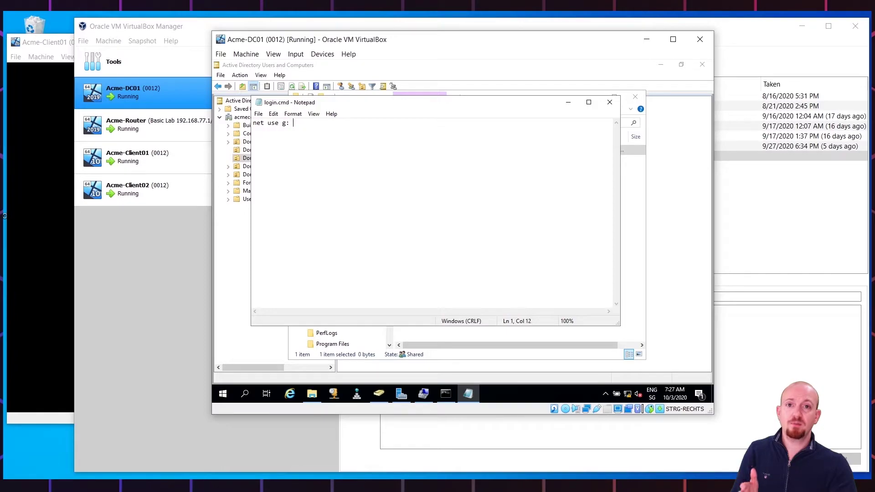
text(\\acme-d)
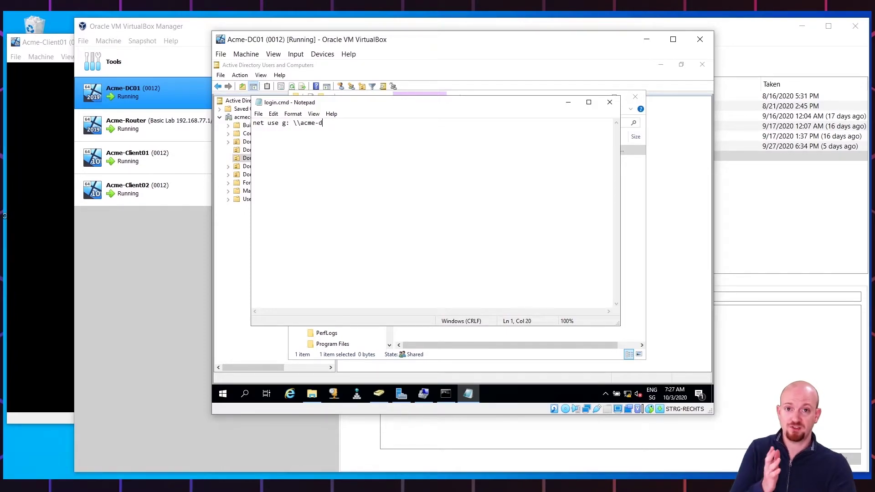
text(c01\shares)
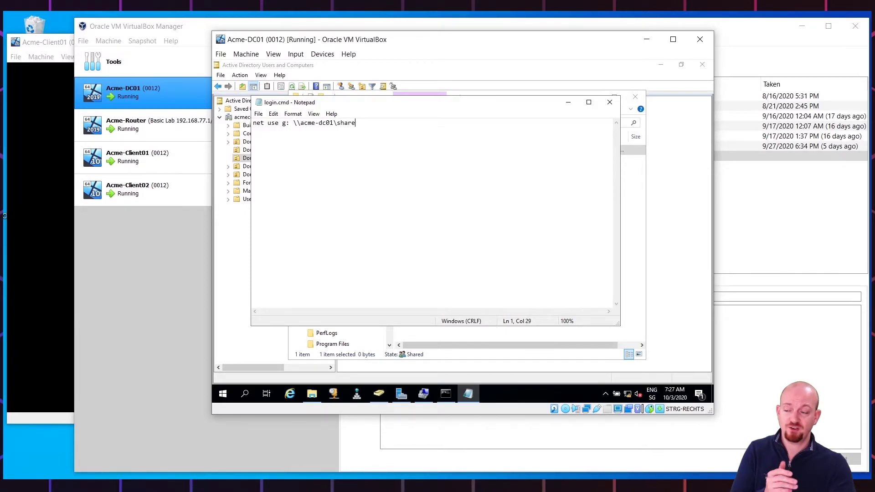
click(258, 114)
click(260, 144)
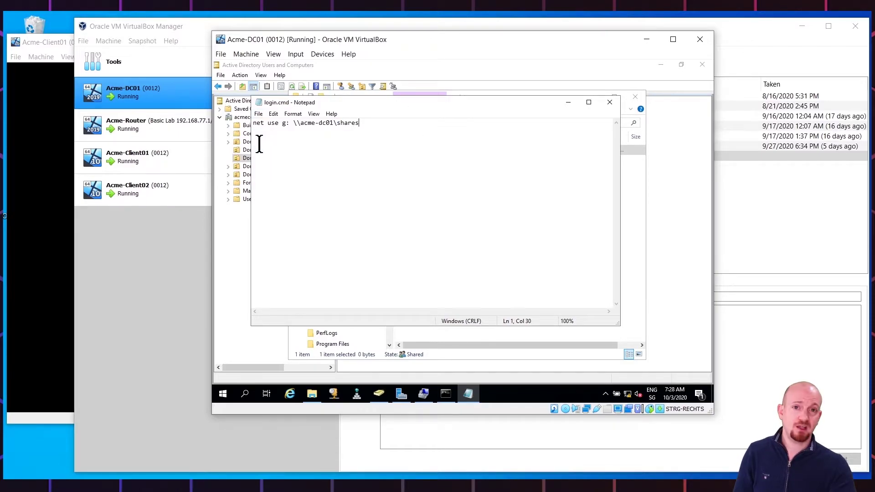
click(609, 103)
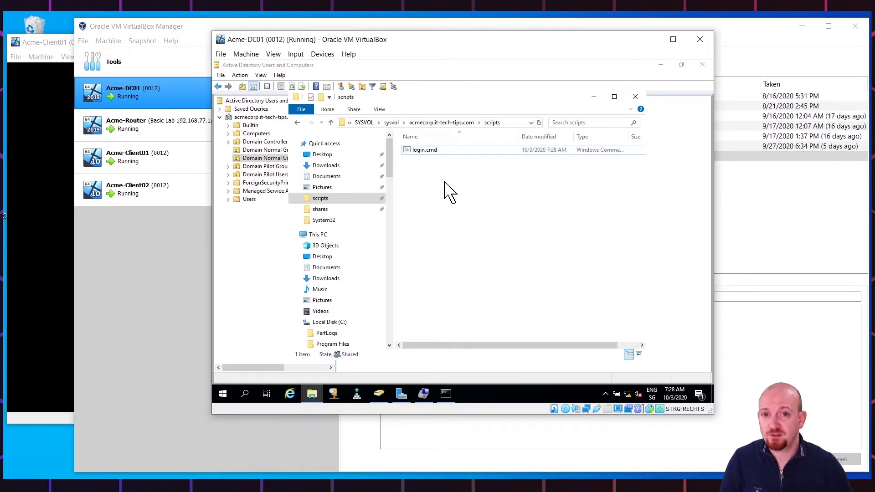
click(275, 160)
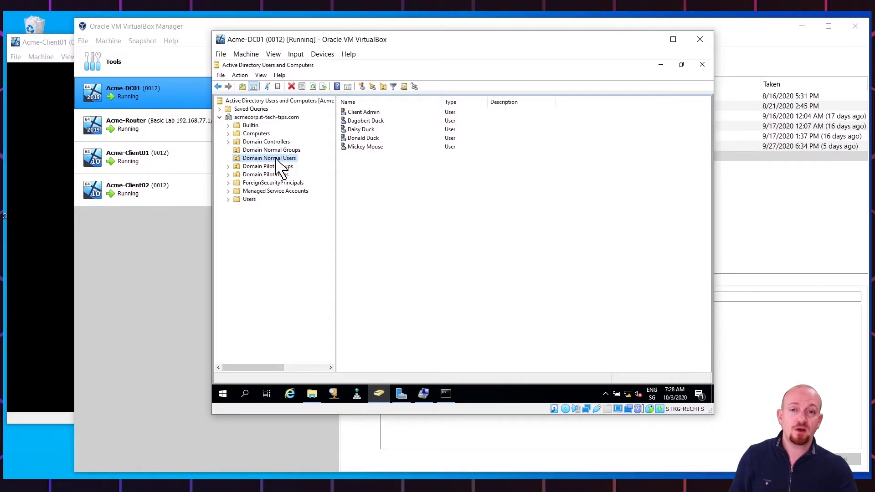
Enter login.cmd as the Profile logon script for the fourth Domain Normal Users account
right_click(357, 141)
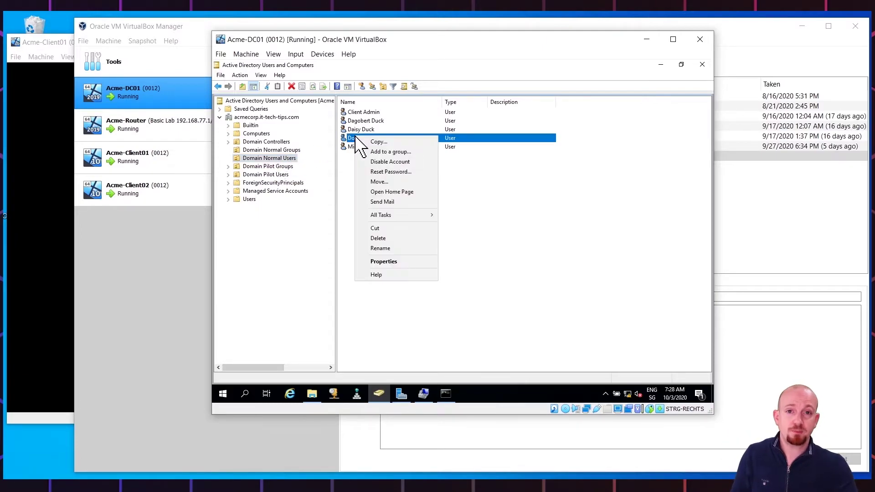
click(406, 261)
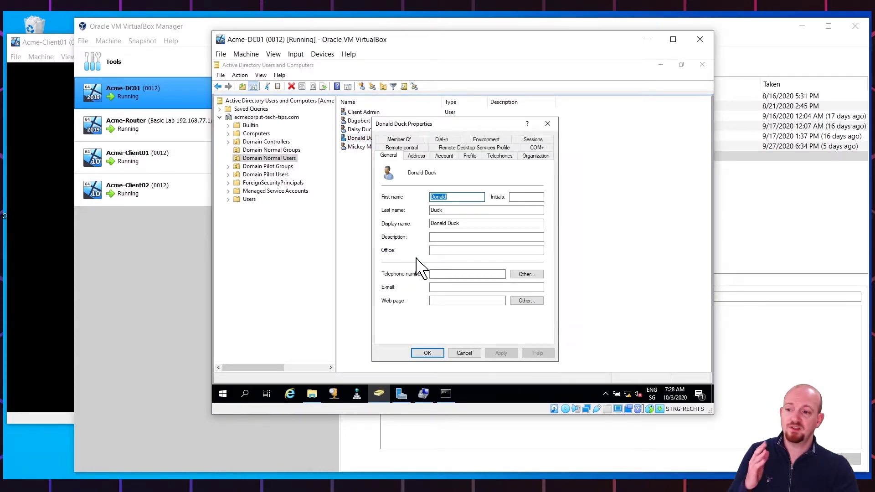
click(471, 156)
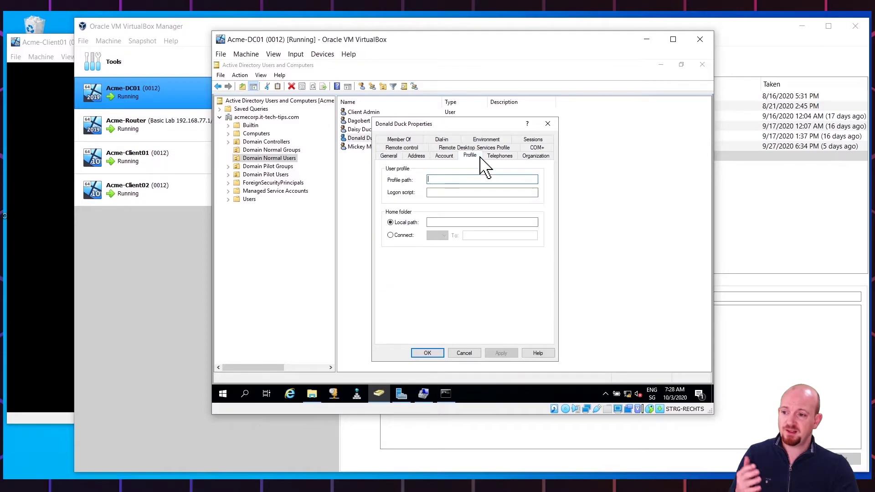
click(436, 191)
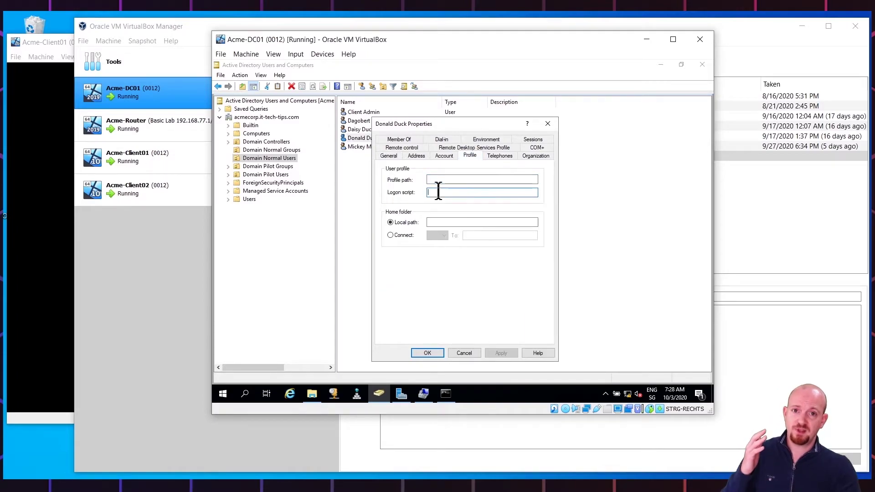
text(login)
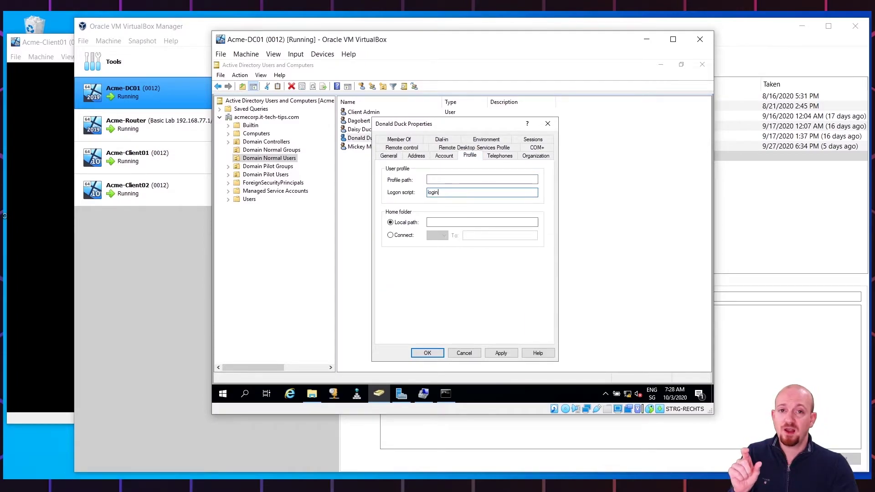
text(.cmd)
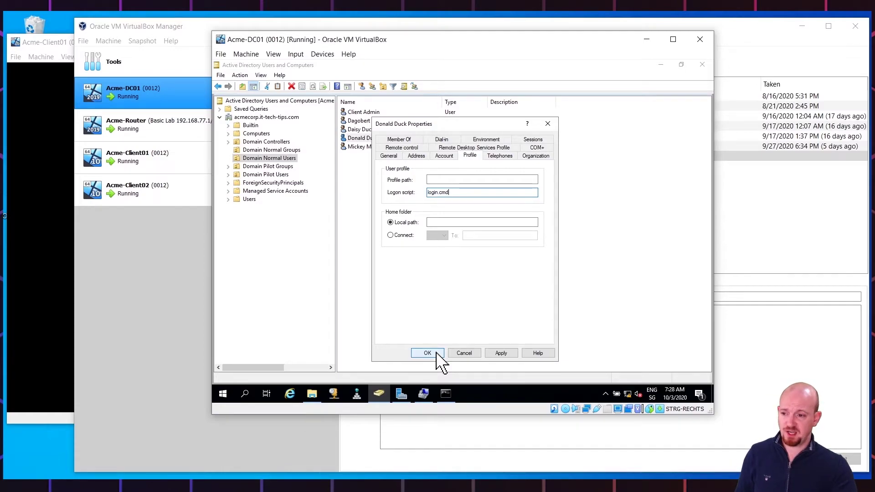
click(437, 352)
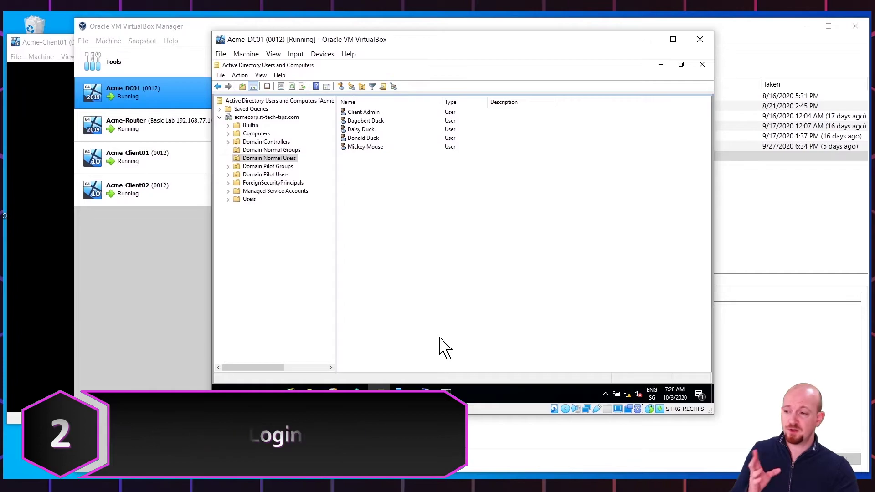
Show the Acme-Client01 VM and sign in with the account password
click(190, 164)
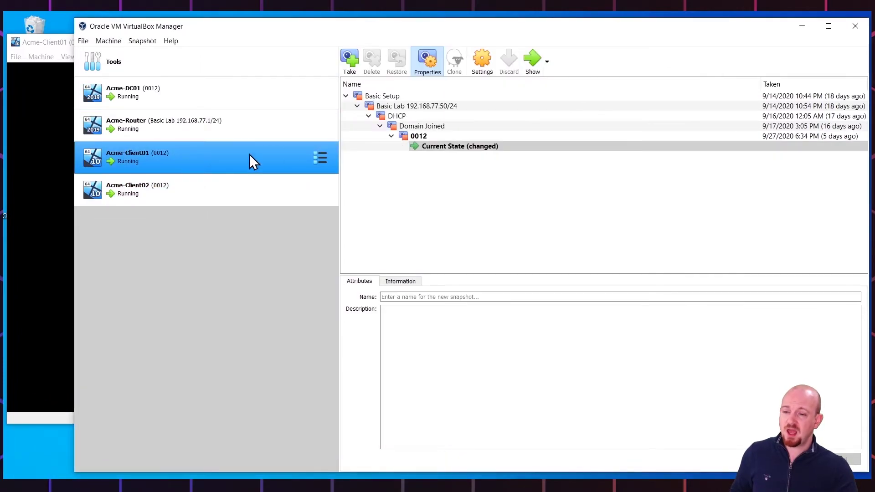
click(532, 58)
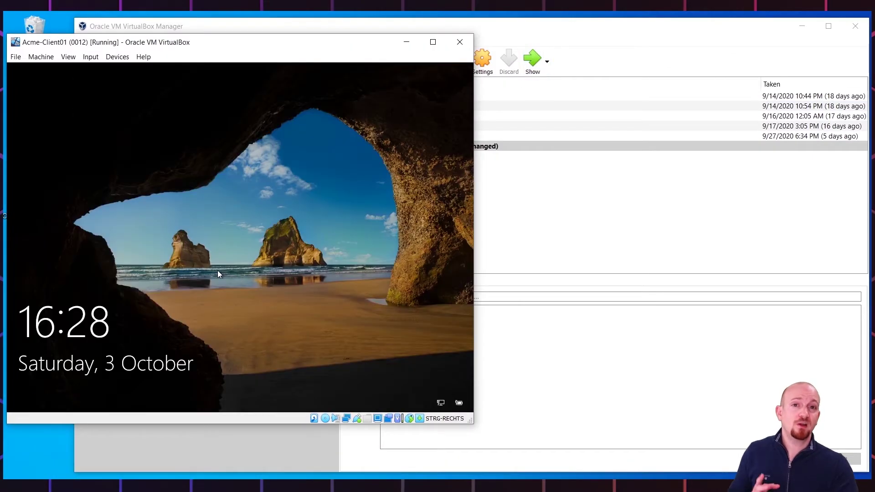
click(218, 272)
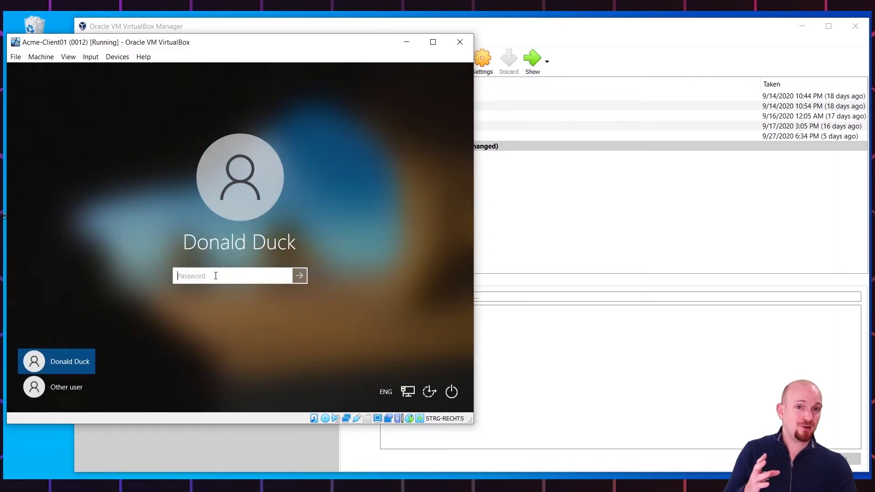
text(1234)
key(Return)
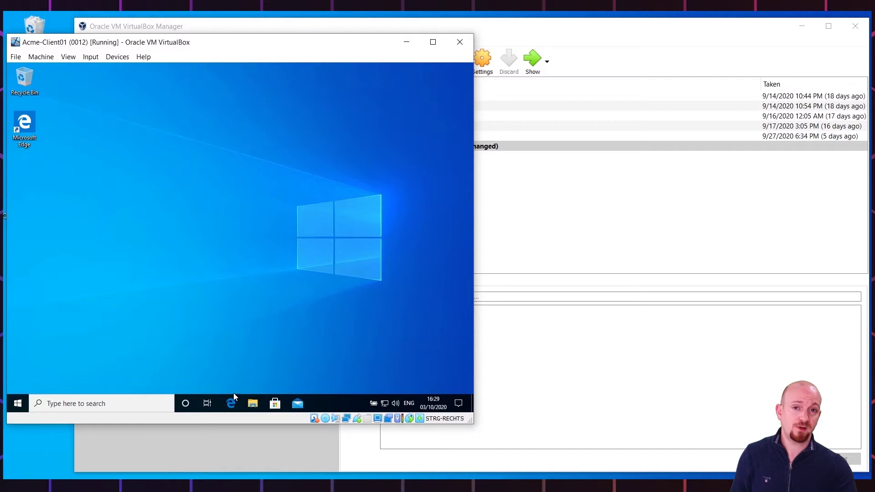
In This PC, check the shares (G:) network drive, then disconnect it
click(253, 404)
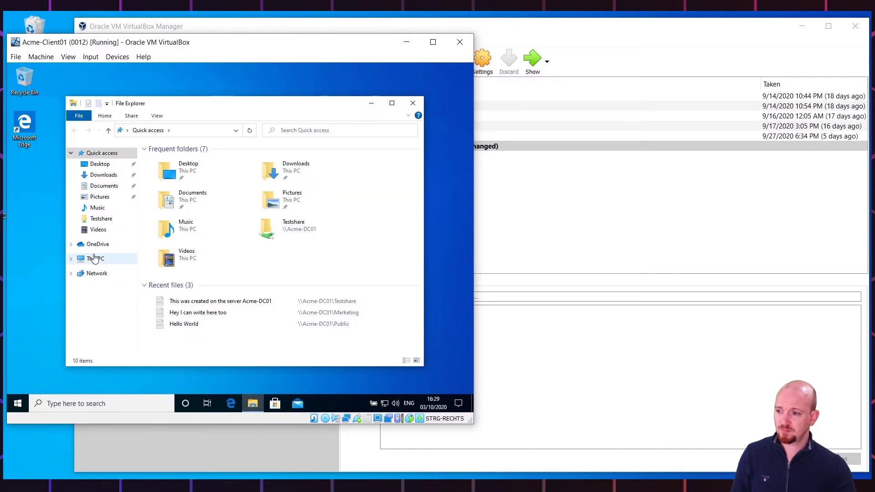
click(95, 260)
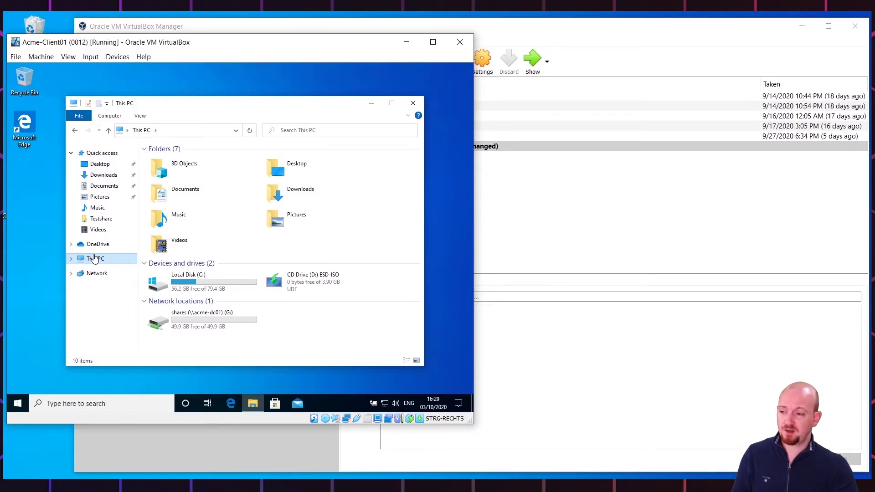
double_click(213, 324)
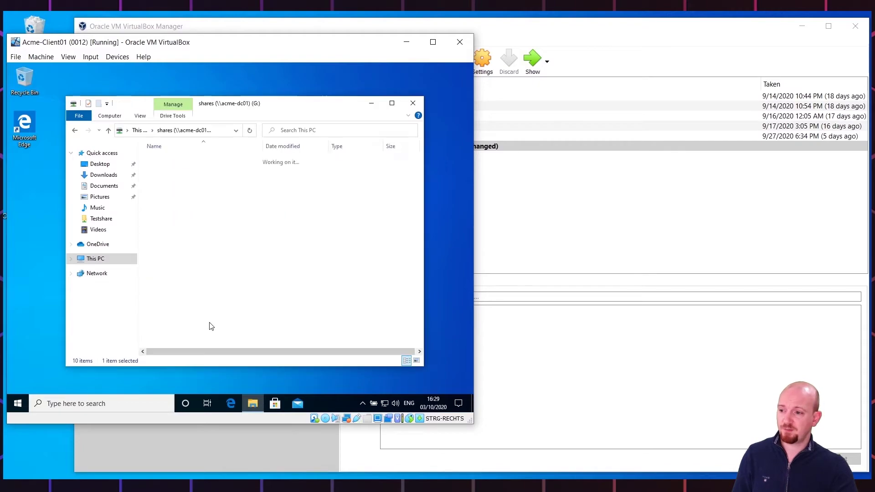
click(137, 131)
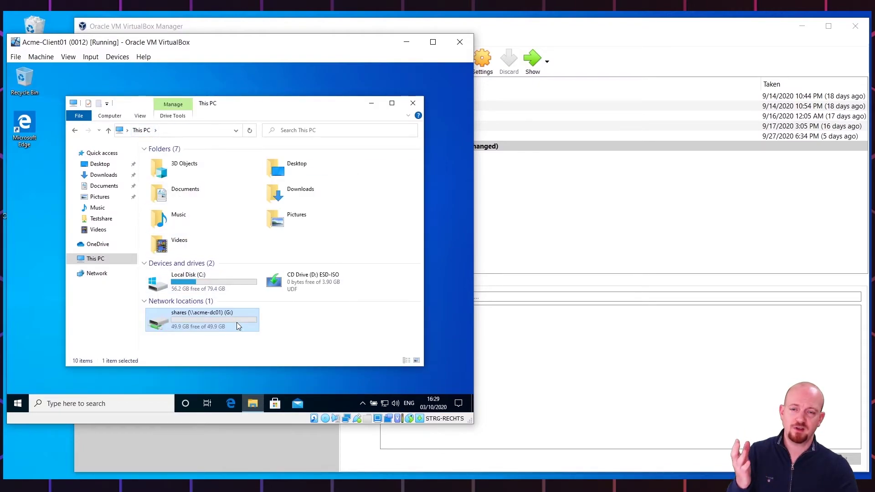
right_click(238, 324)
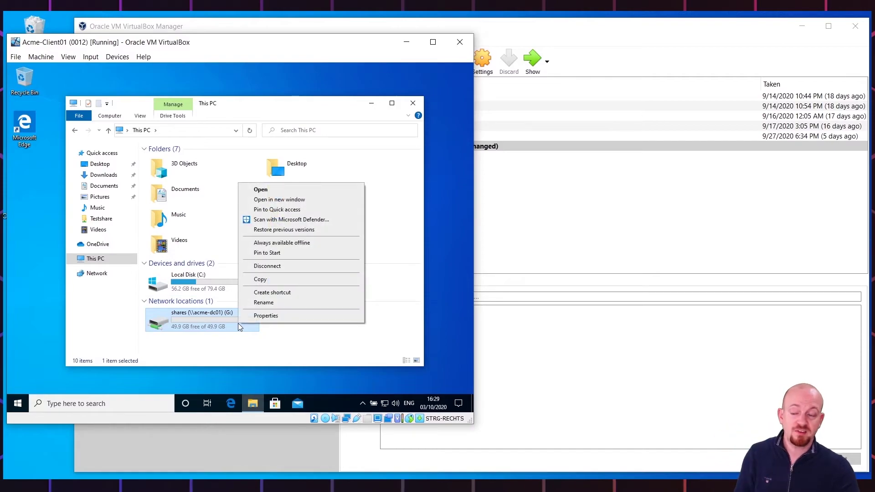
click(252, 269)
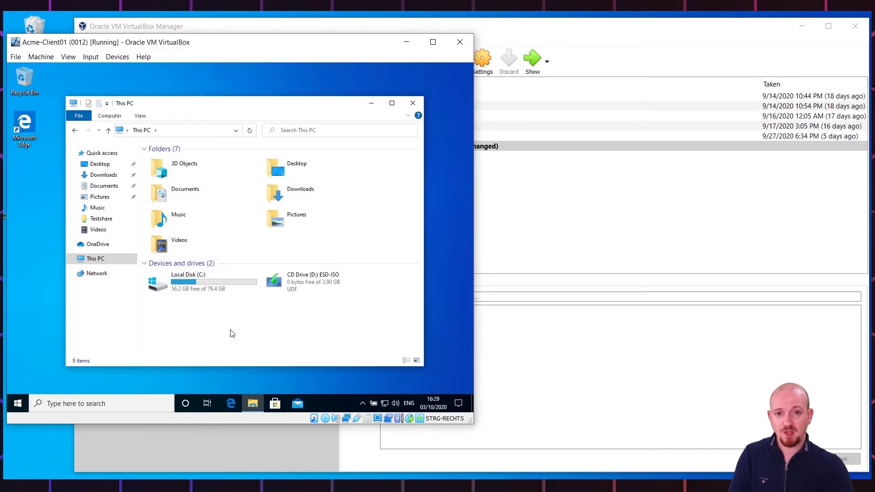
Sign out of the client session and sign back in with the password
right_click(18, 404)
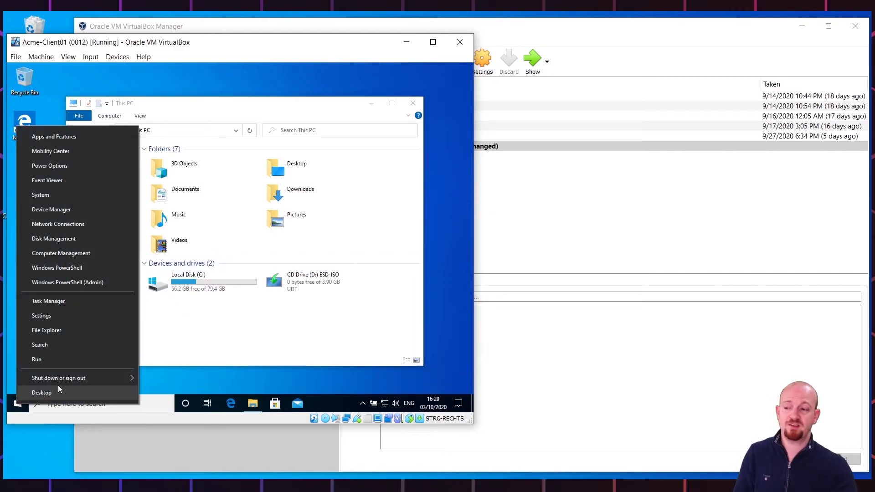
mouse_move(86, 377)
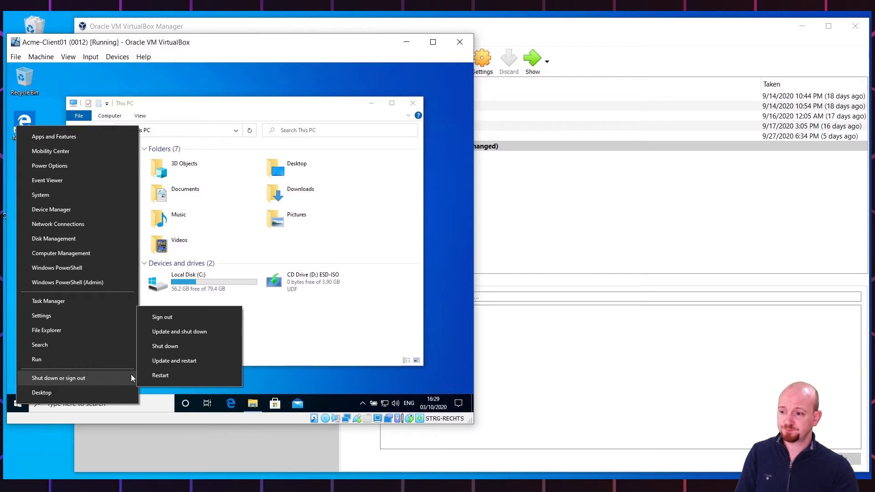
click(194, 317)
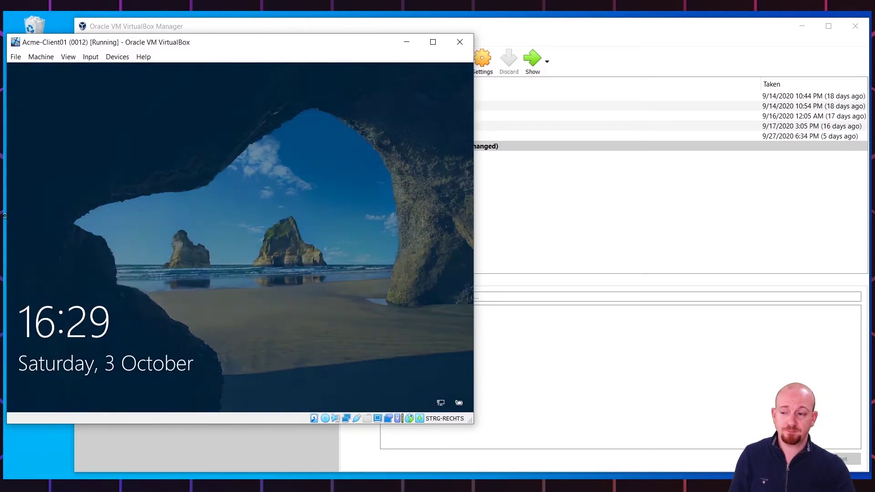
click(194, 314)
text(****)
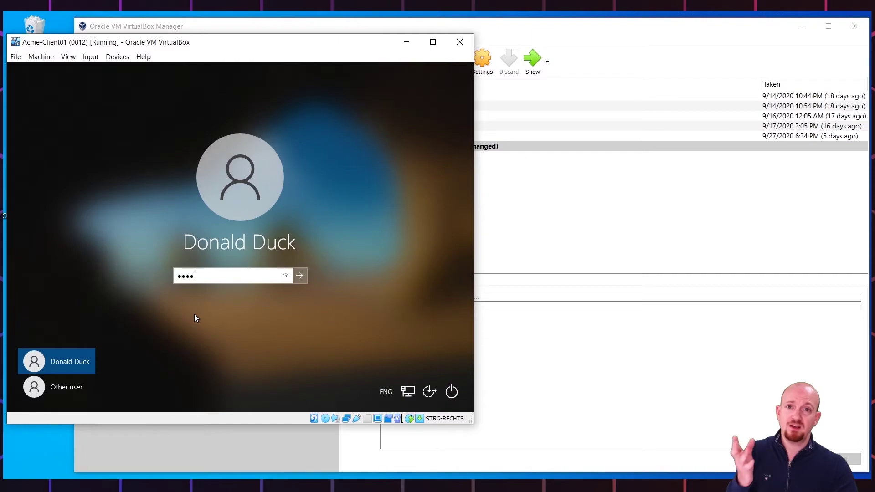
text(******)
key(Return)
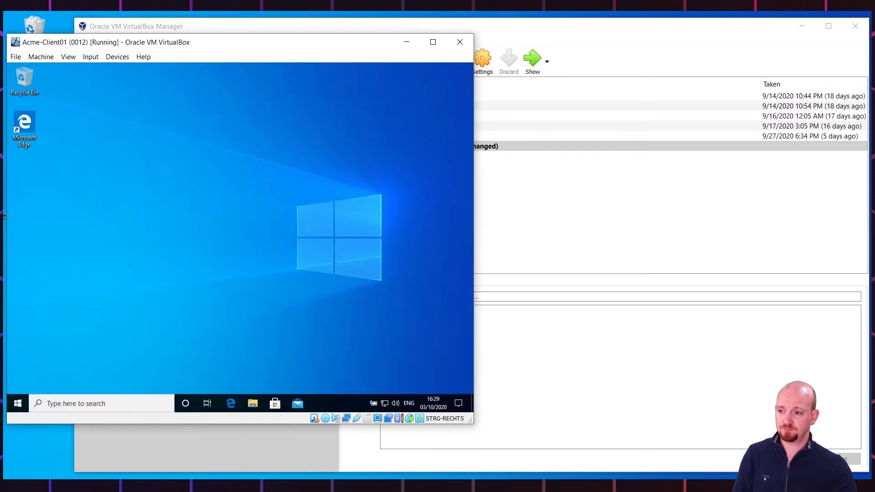
Open the remapped G: shares drive's Public folder and create a new text document there
click(252, 403)
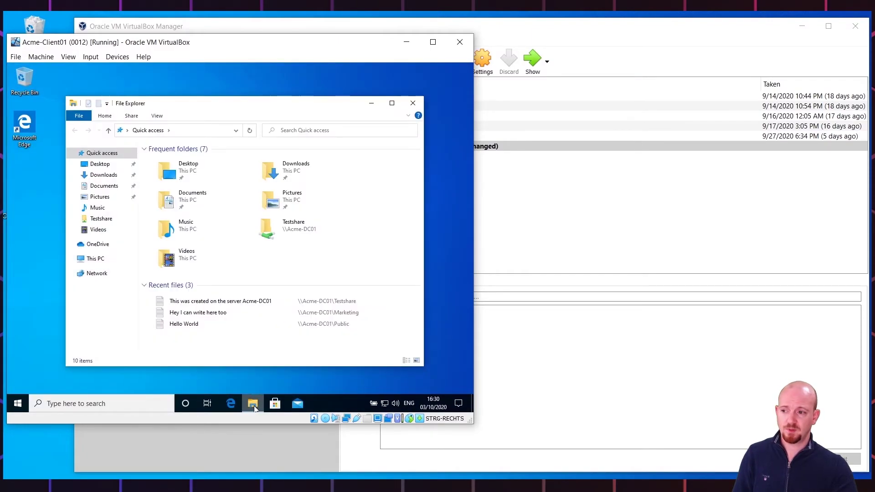
click(98, 259)
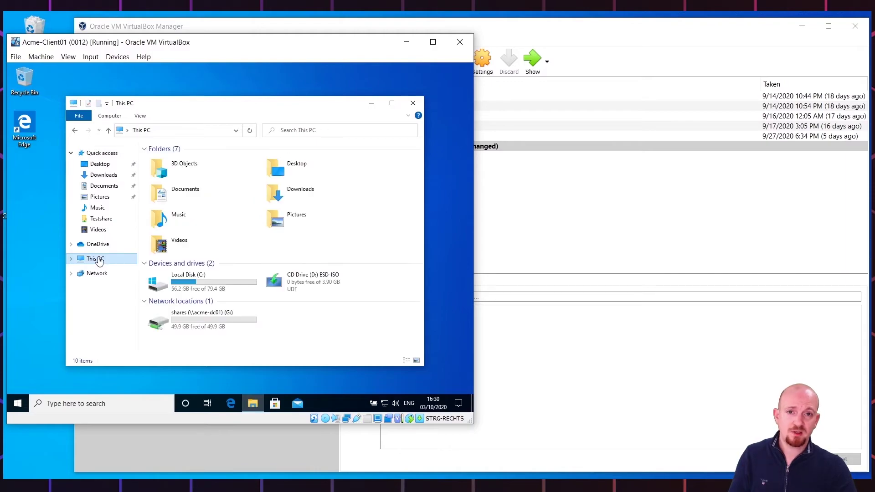
double_click(244, 328)
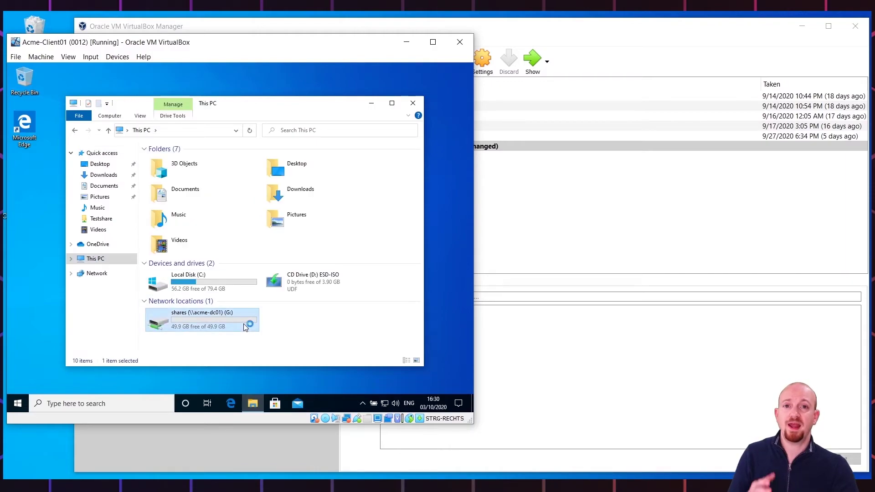
double_click(167, 180)
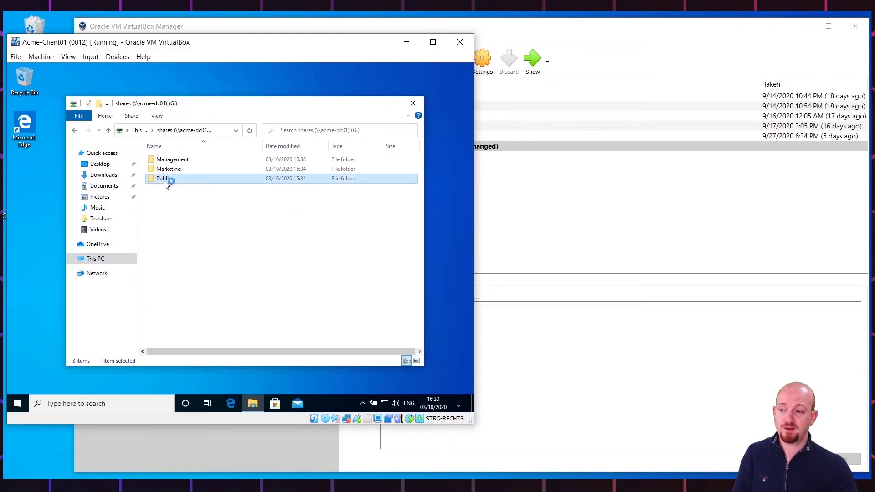
right_click(165, 182)
mouse_move(221, 272)
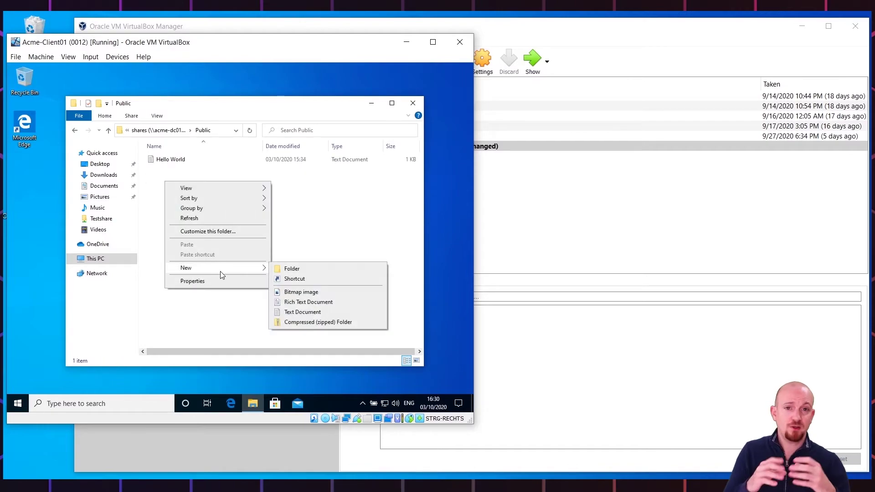
click(302, 312)
Name the new Public text file 'This share i got from the login script'
text(This )
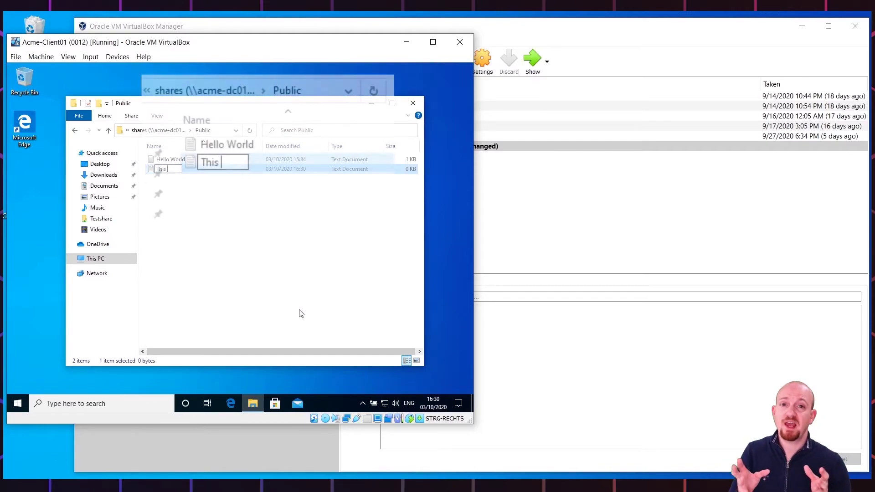
text(share i got f)
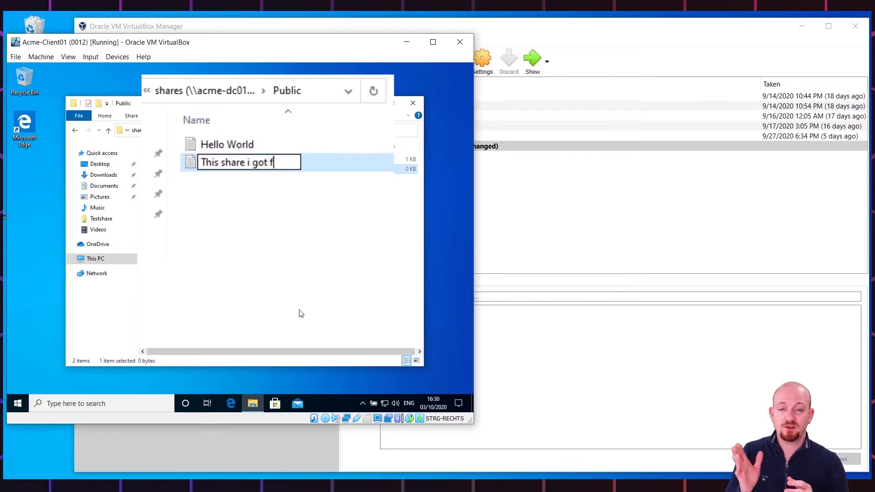
text(rom the login script)
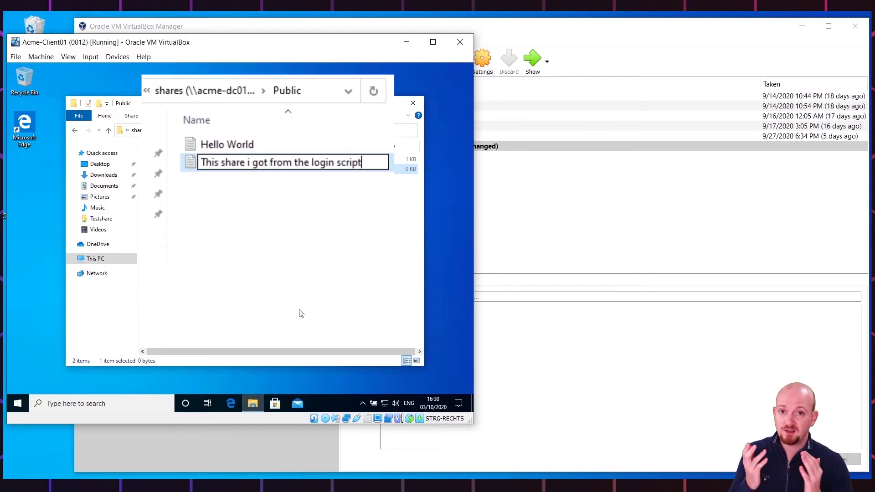
key(Return)
click(181, 237)
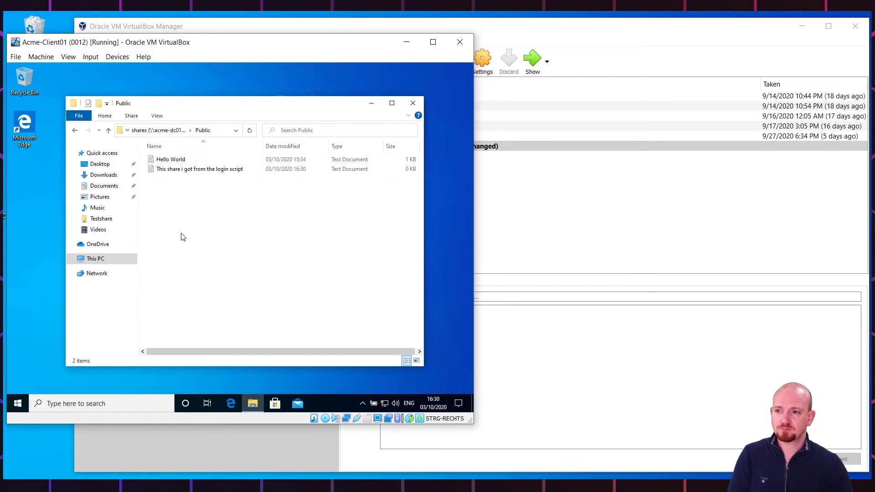
click(367, 28)
On Acme-DC01, set the logon script login.cmd for the first remaining domain user
click(184, 101)
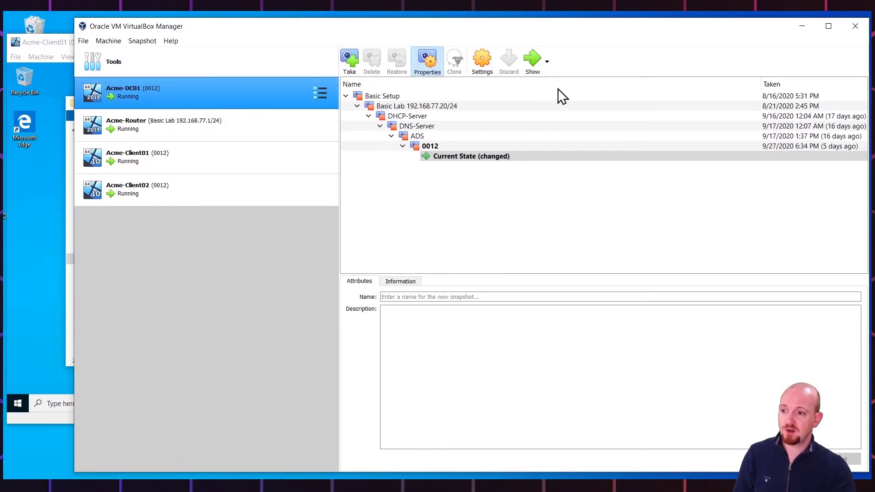
click(532, 59)
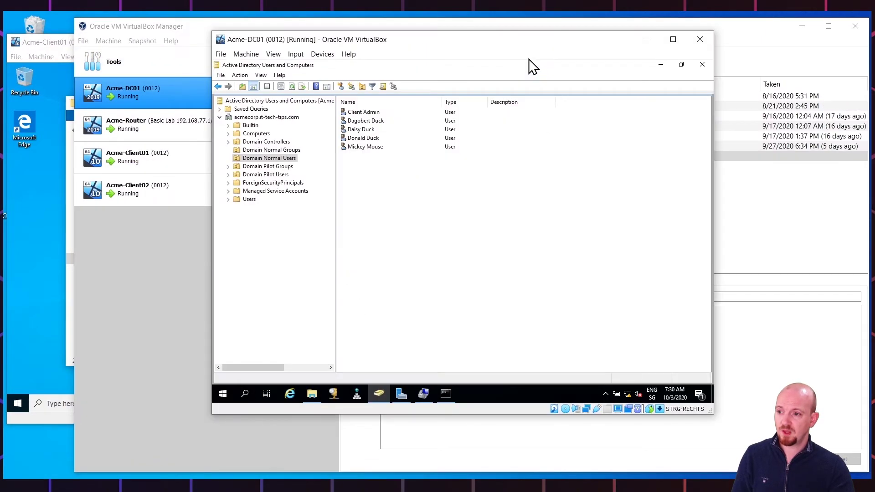
right_click(356, 121)
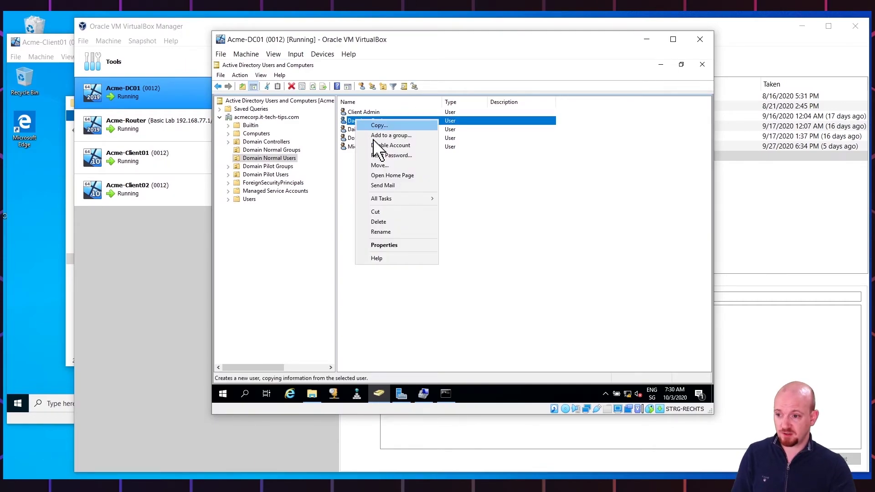
click(401, 245)
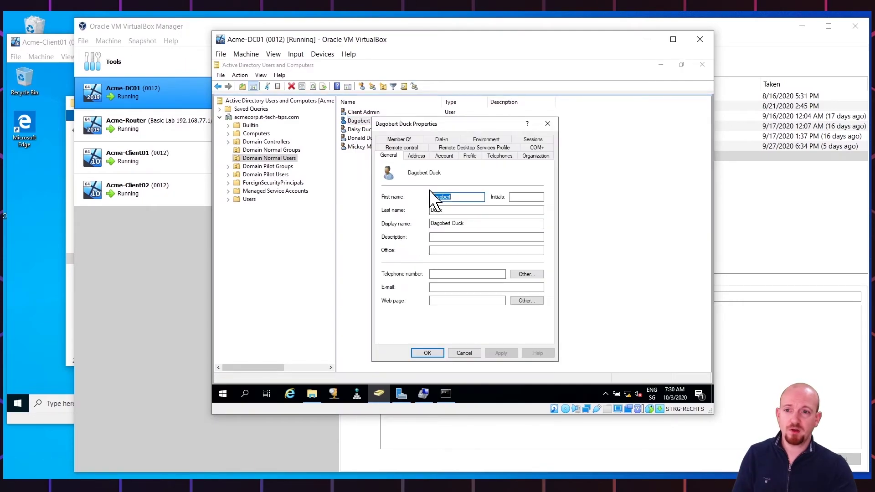
click(470, 156)
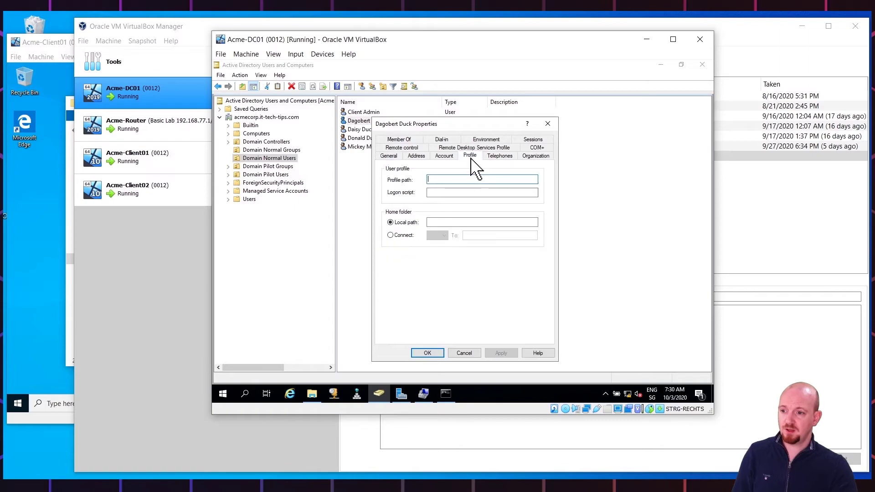
click(446, 192)
text(lo)
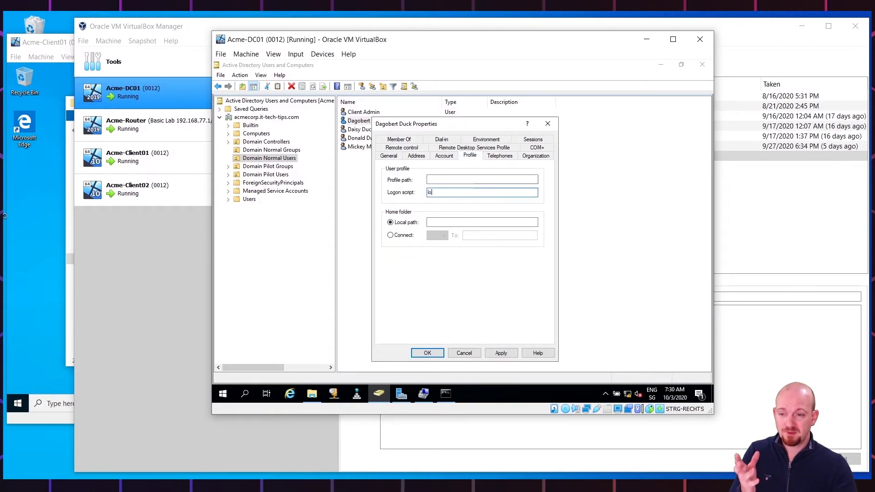
text(gin.cmd)
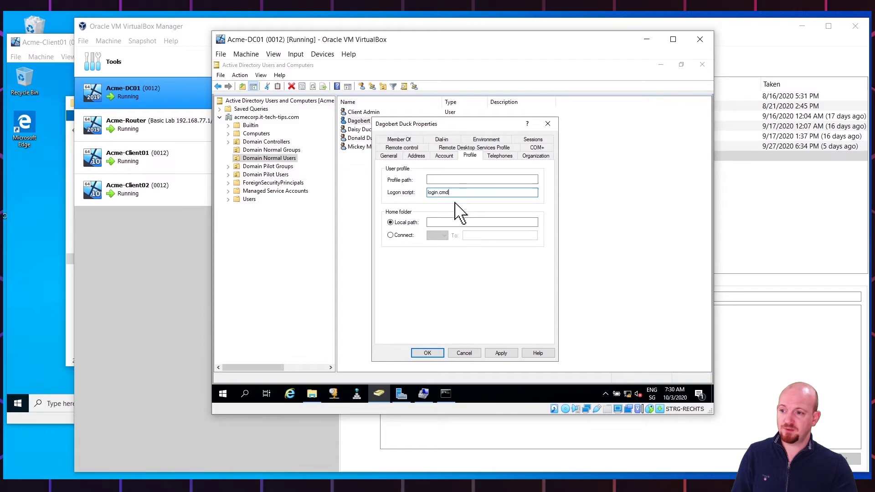
click(428, 354)
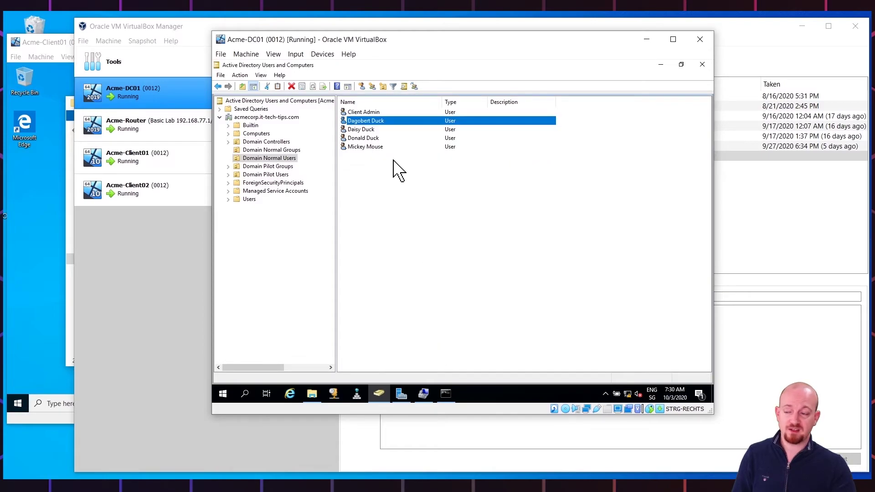
Give the next Domain Normal Users account the login logon script too
right_click(361, 130)
click(426, 255)
click(469, 156)
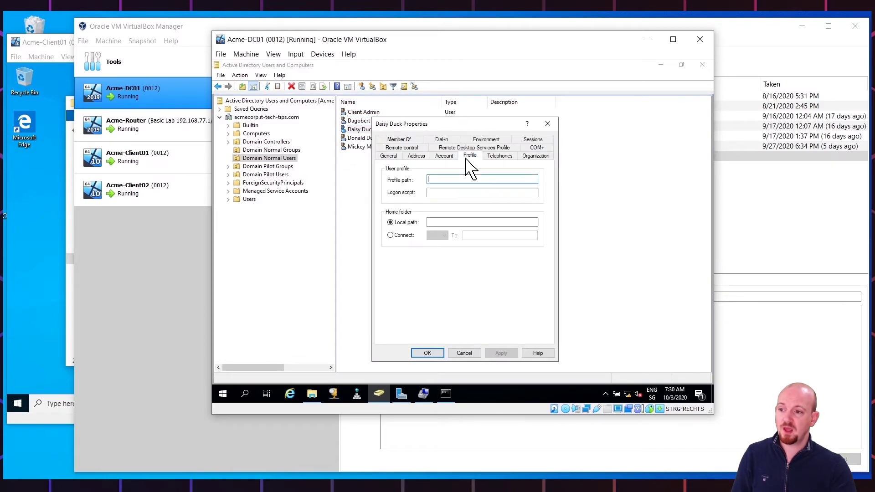
click(442, 193)
text(login.cmd)
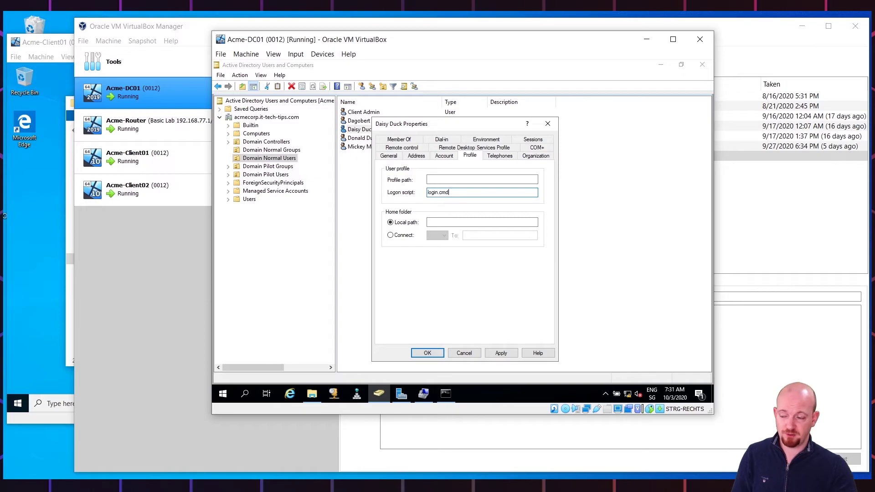
click(428, 353)
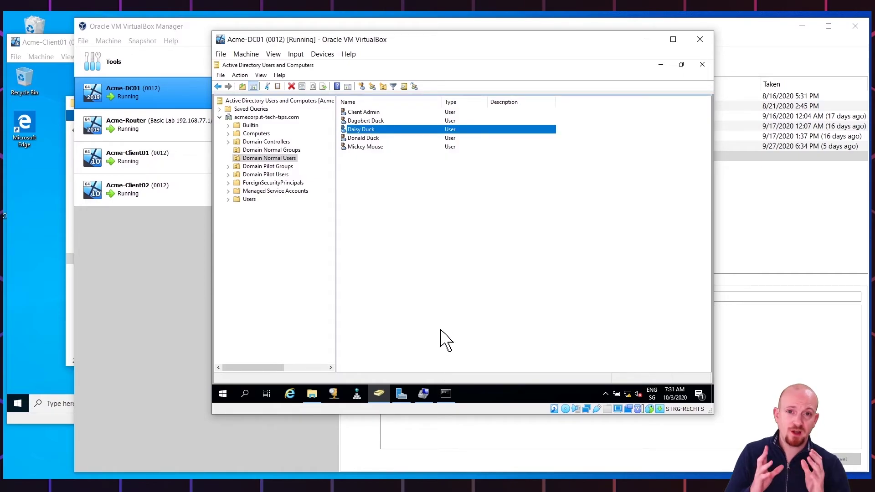
Enter login.bat as the logon script for the last user account
right_click(360, 147)
click(412, 279)
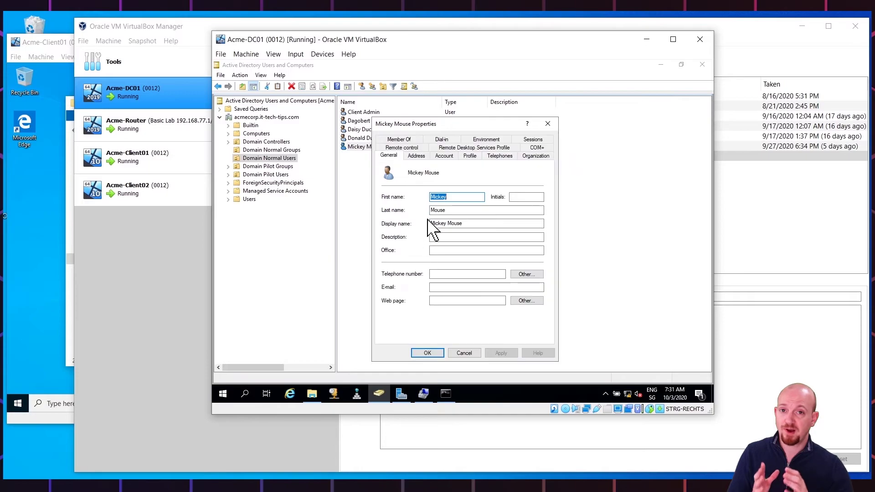
click(469, 156)
click(431, 192)
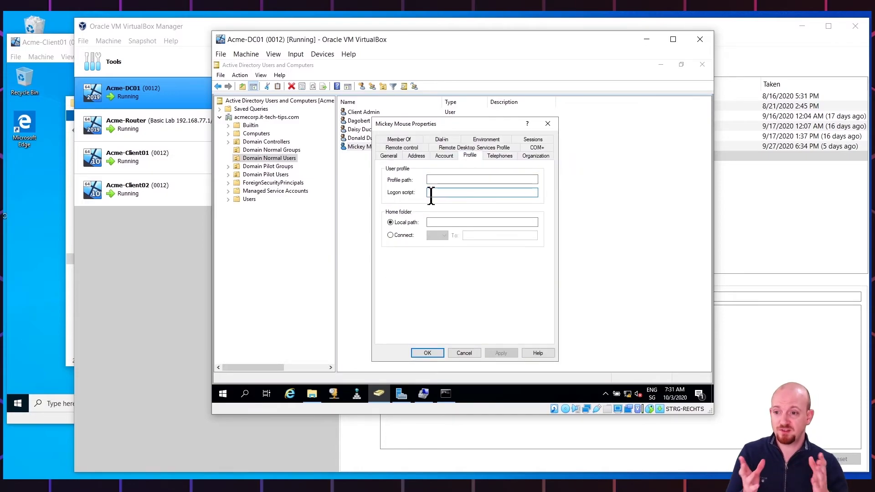
text(login.bat)
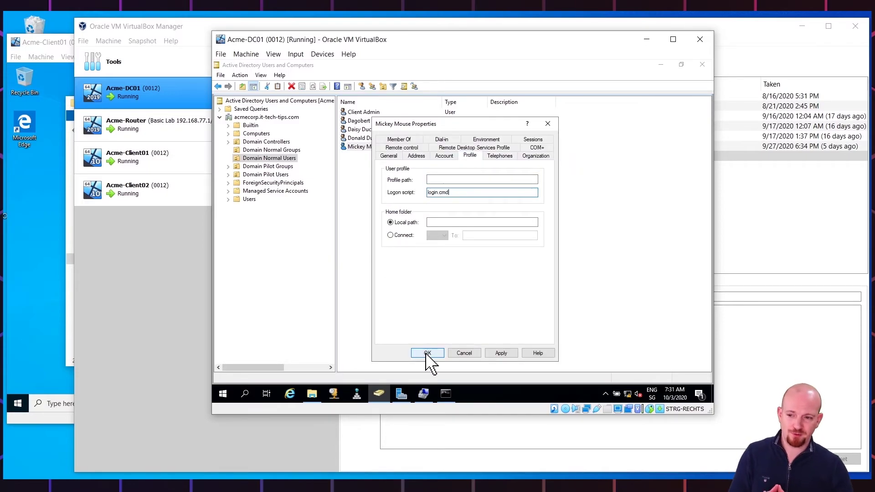
click(427, 353)
click(403, 248)
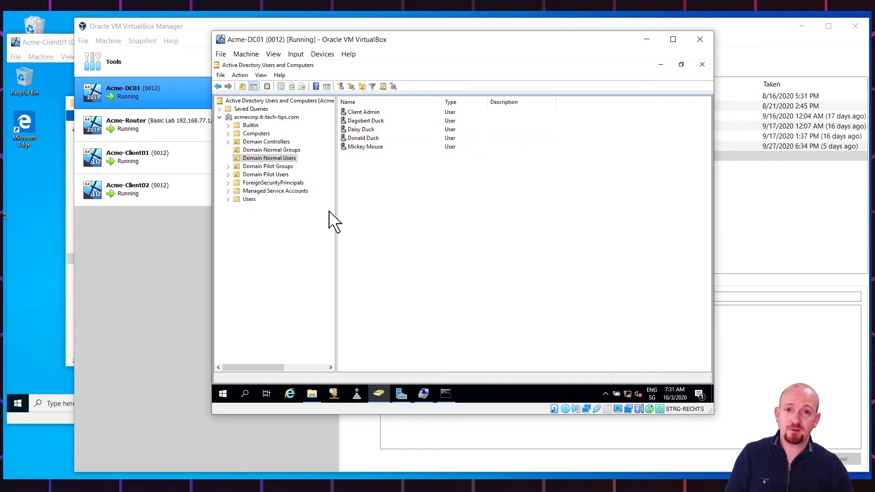
click(160, 181)
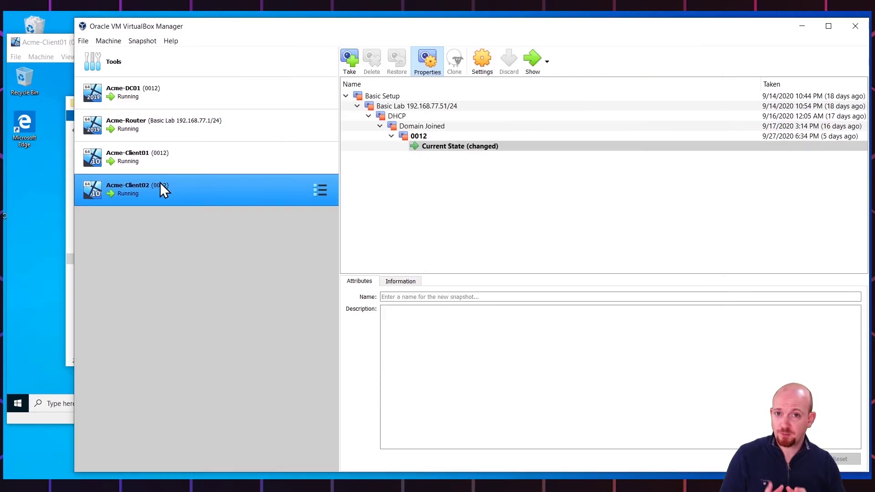
On Acme-Client02, sign in as another domain user with their user name and password
click(532, 63)
click(596, 264)
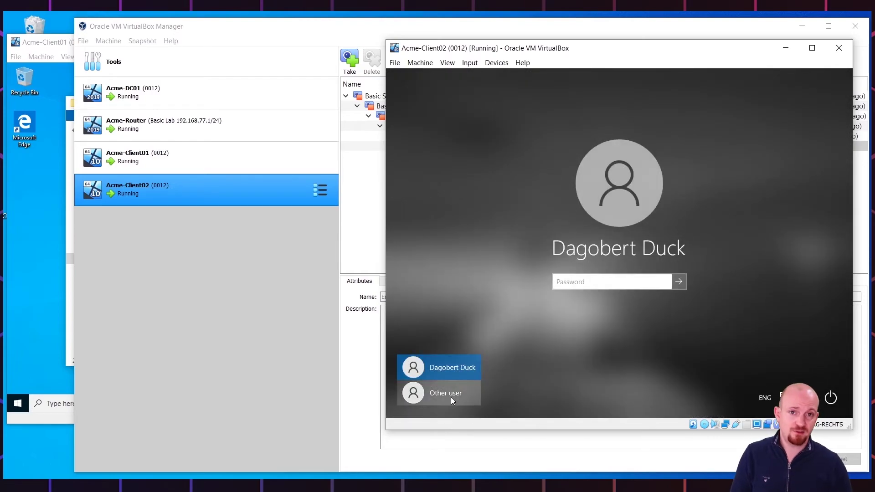
click(451, 399)
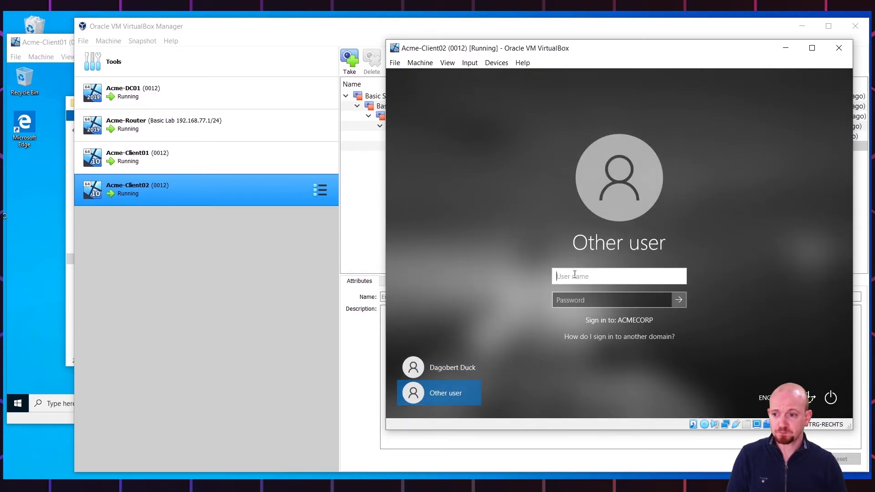
text(mickey.mouse)
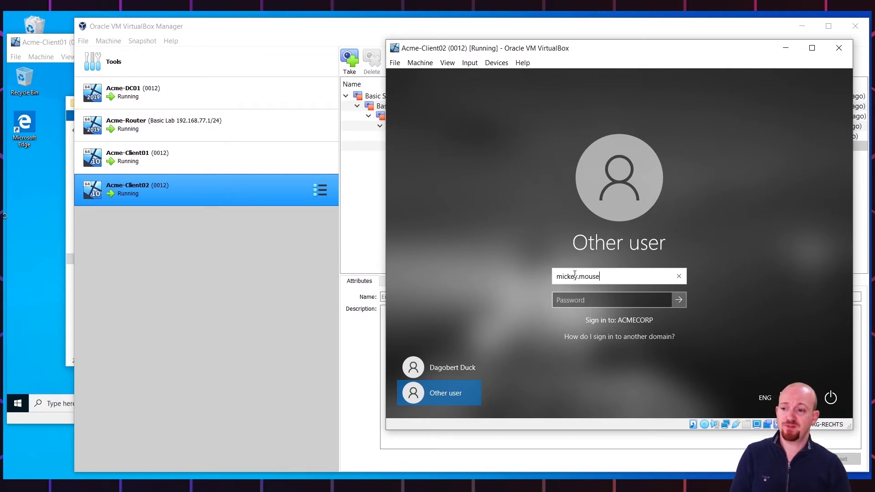
key(Tab)
text(Pa)
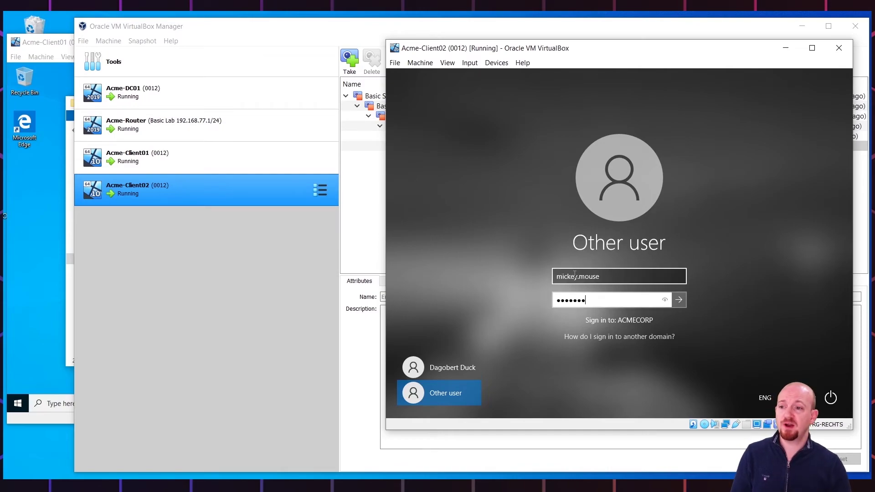
key(Return)
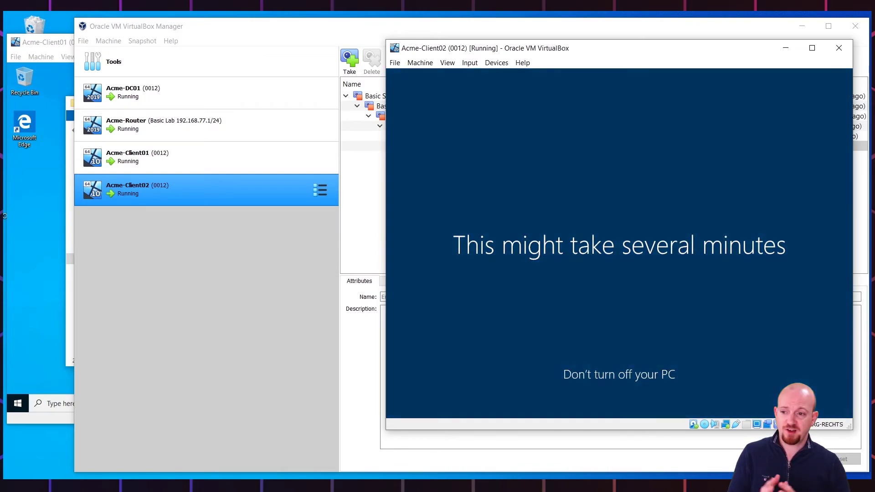
Open the mapped shares (G:) drive from This PC in File Explorer
click(632, 409)
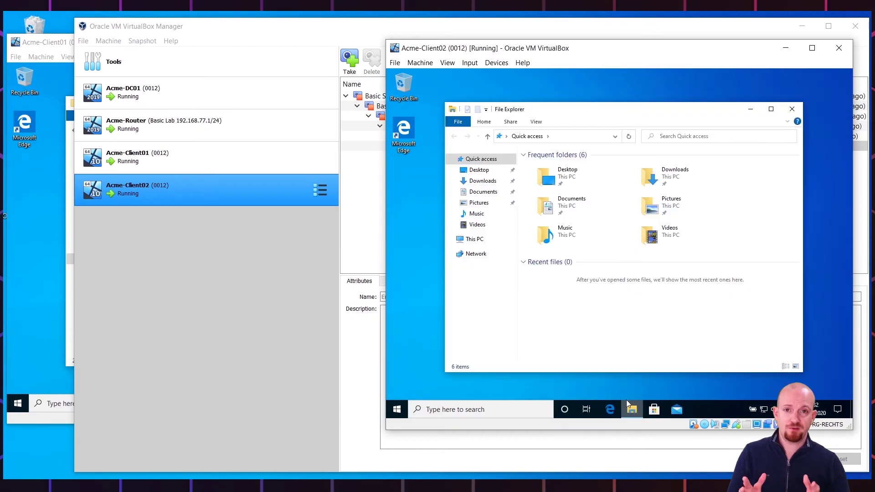
click(471, 239)
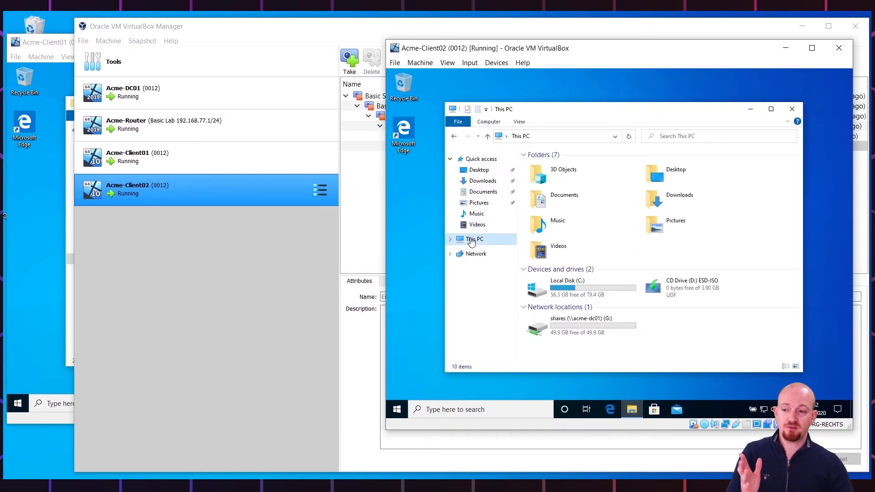
double_click(609, 319)
Open the Public and Marketing folders, then confirm Management returns an access-denied error
double_click(541, 187)
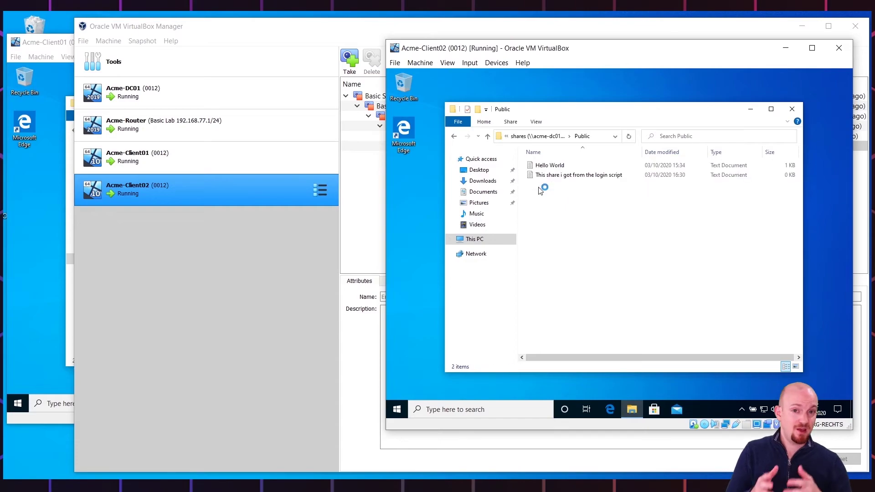
key(alt+Left)
double_click(545, 175)
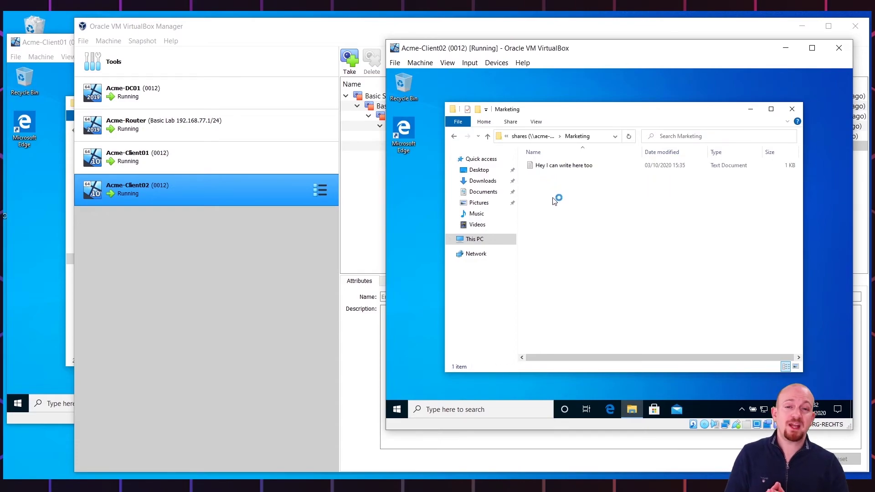
key(alt+Left)
double_click(549, 165)
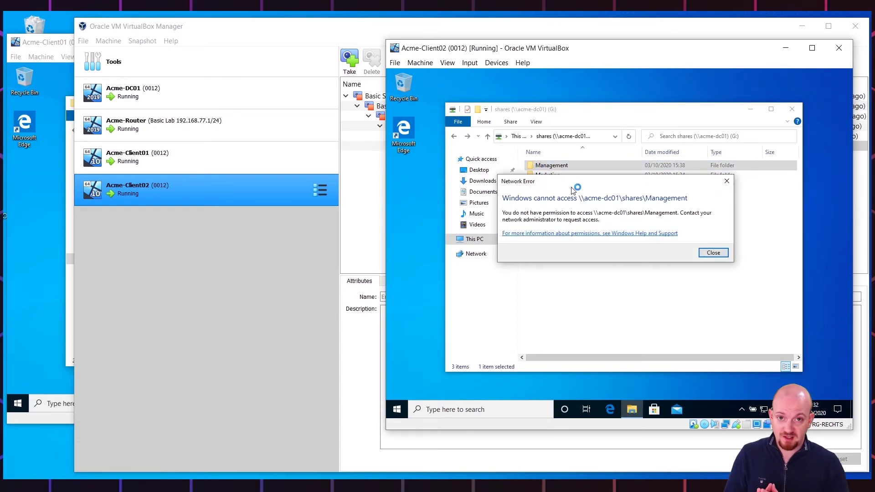
click(713, 253)
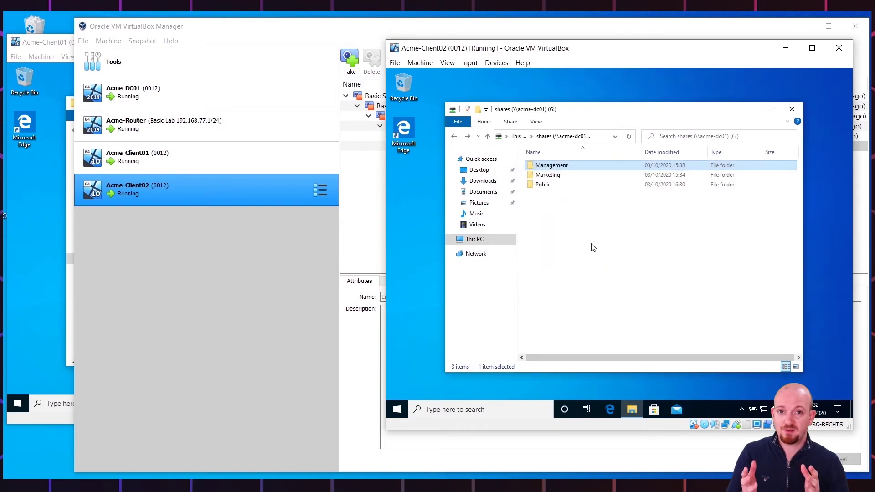